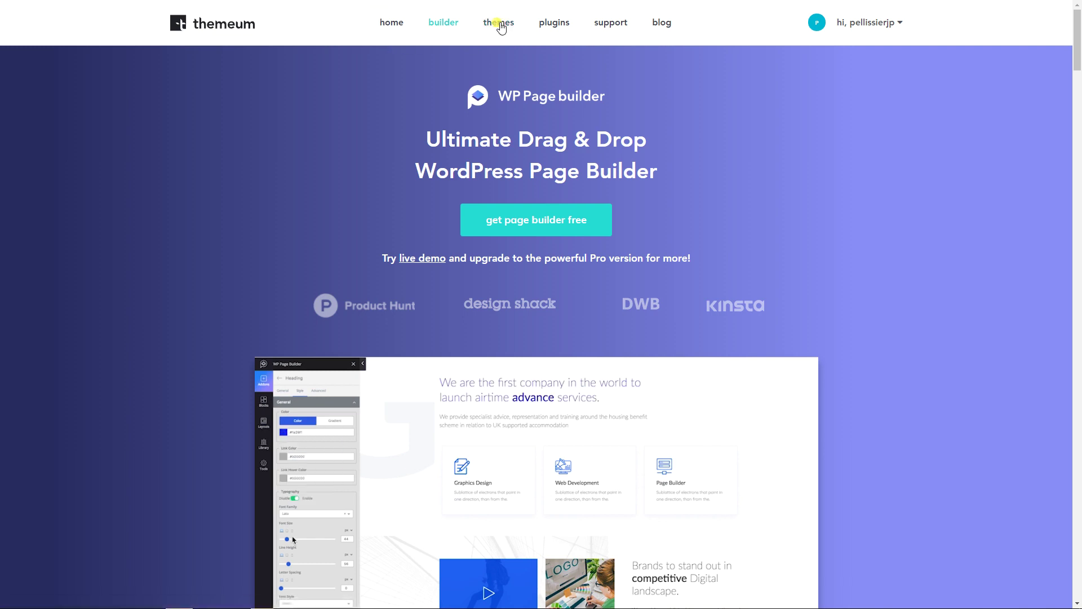
Step: Browse Themeum's WordPress Themes catalogue past the Calcio, Melody and NewsKit theme cards
{"action": "left_click", "coordinate": [501, 26]}
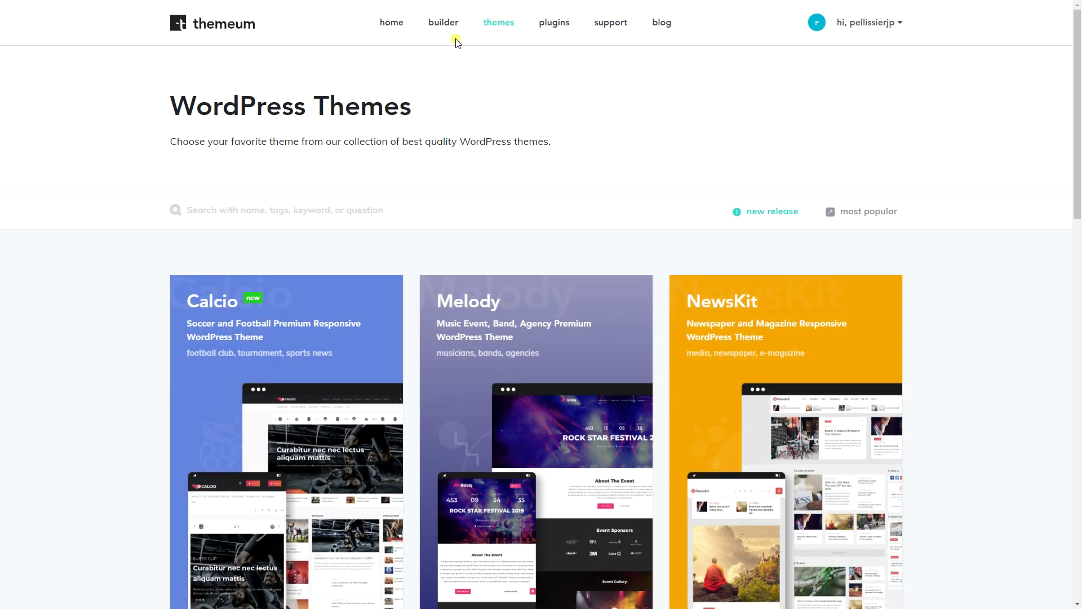
{"action": "scroll", "coordinate": [432, 168], "scroll_direction": "down", "scroll_amount": 5}
{"action": "scroll", "coordinate": [431, 168], "scroll_direction": "down", "scroll_amount": 10}
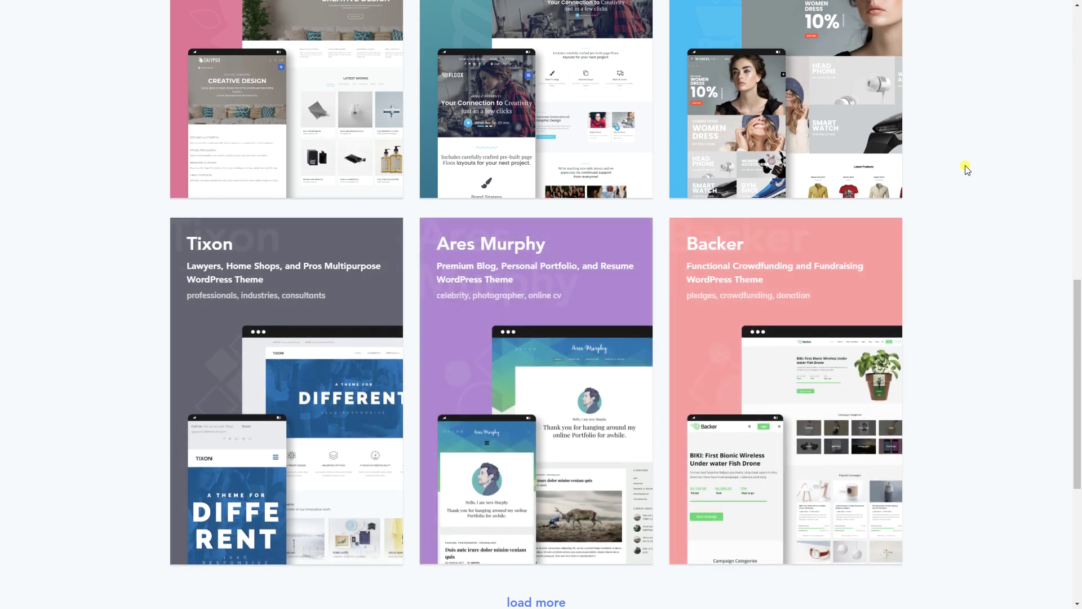
{"action": "scroll", "coordinate": [967, 169], "scroll_direction": "down", "scroll_amount": 4}
{"action": "scroll", "coordinate": [967, 169], "scroll_direction": "up", "scroll_amount": 18}
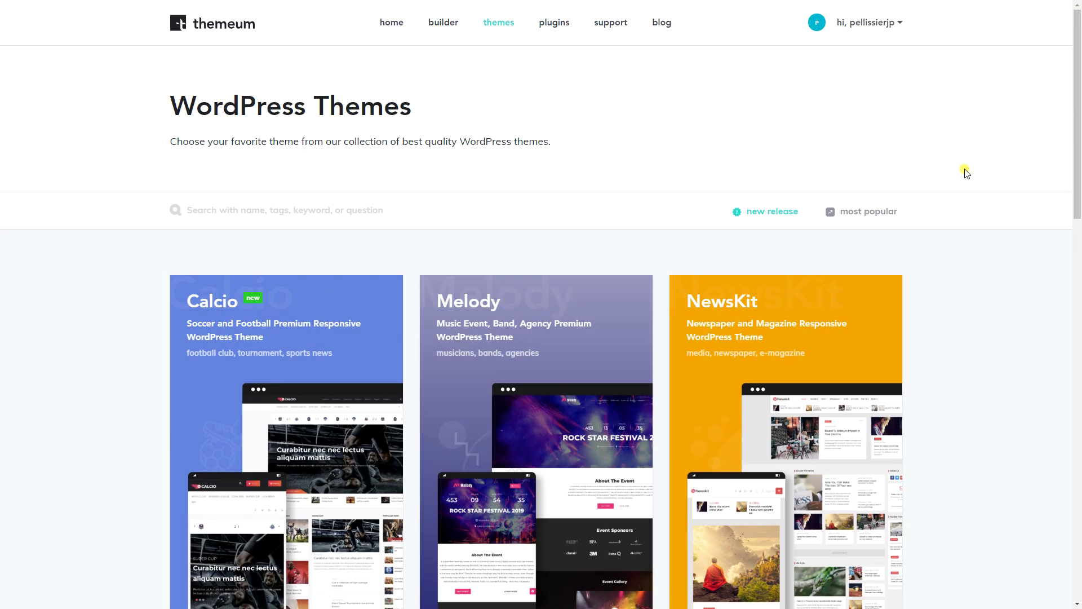
{"action": "scroll", "coordinate": [980, 191], "scroll_direction": "down", "scroll_amount": 9}
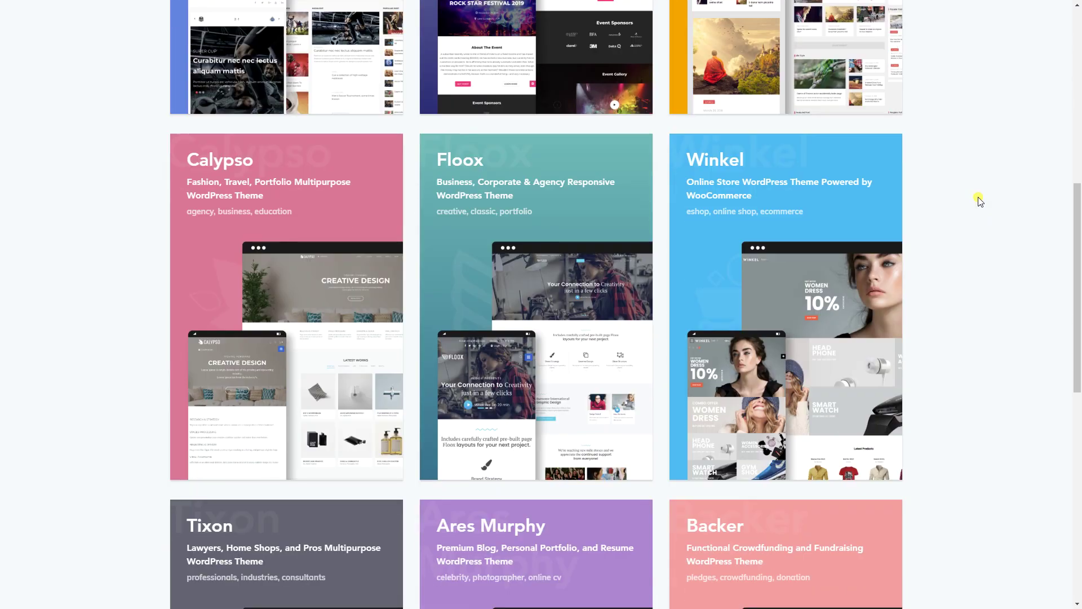
{"action": "scroll", "coordinate": [980, 201], "scroll_direction": "down", "scroll_amount": 5}
{"action": "scroll", "coordinate": [980, 201], "scroll_direction": "up", "scroll_amount": 14}
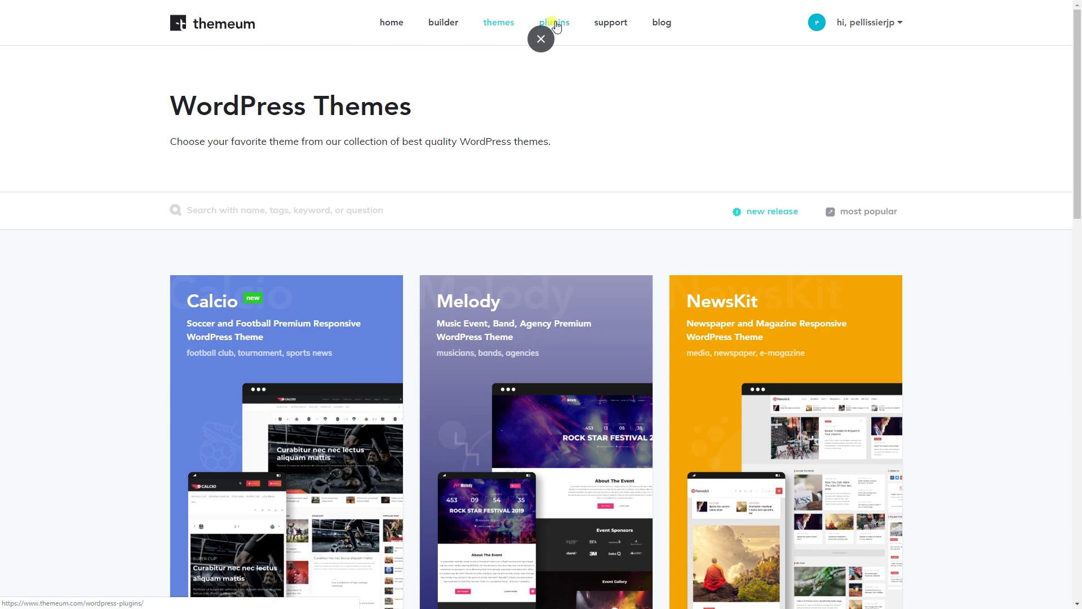
Step: Go to Themeum's WordPress Plugins listing and scroll through all the plugins
{"action": "left_click", "coordinate": [561, 22]}
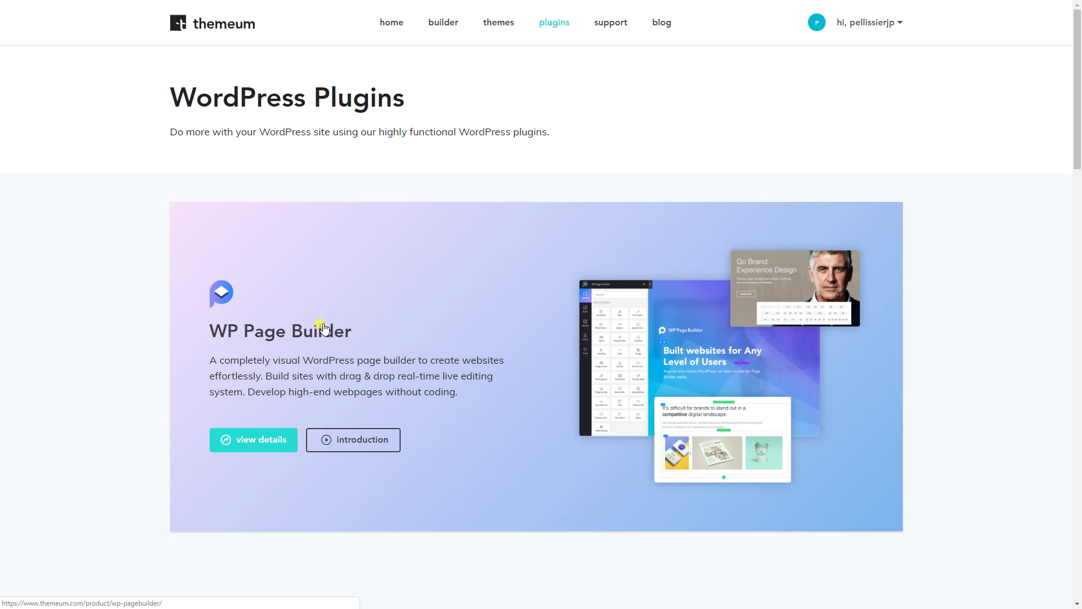
{"action": "scroll", "coordinate": [325, 328], "scroll_direction": "down", "scroll_amount": 7}
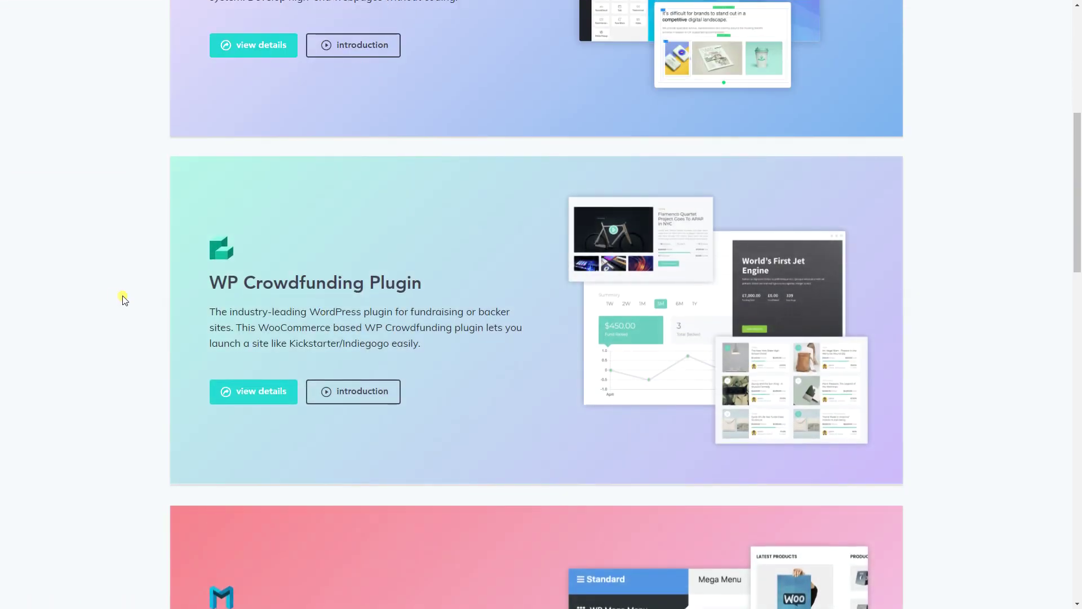
{"action": "scroll", "coordinate": [125, 297], "scroll_direction": "down", "scroll_amount": 2}
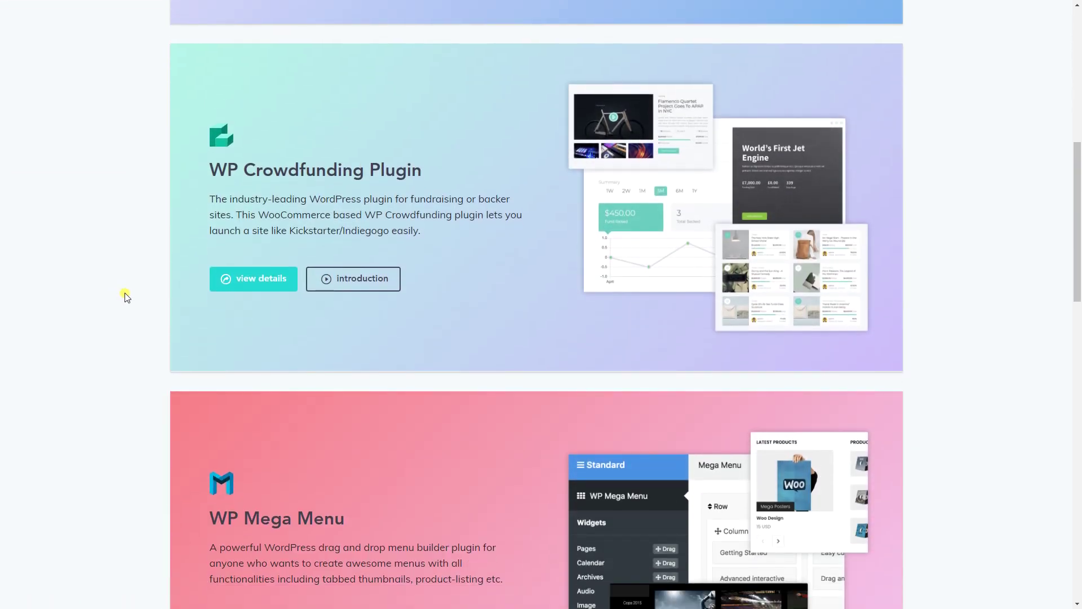
{"action": "scroll", "coordinate": [125, 297], "scroll_direction": "down", "scroll_amount": 4}
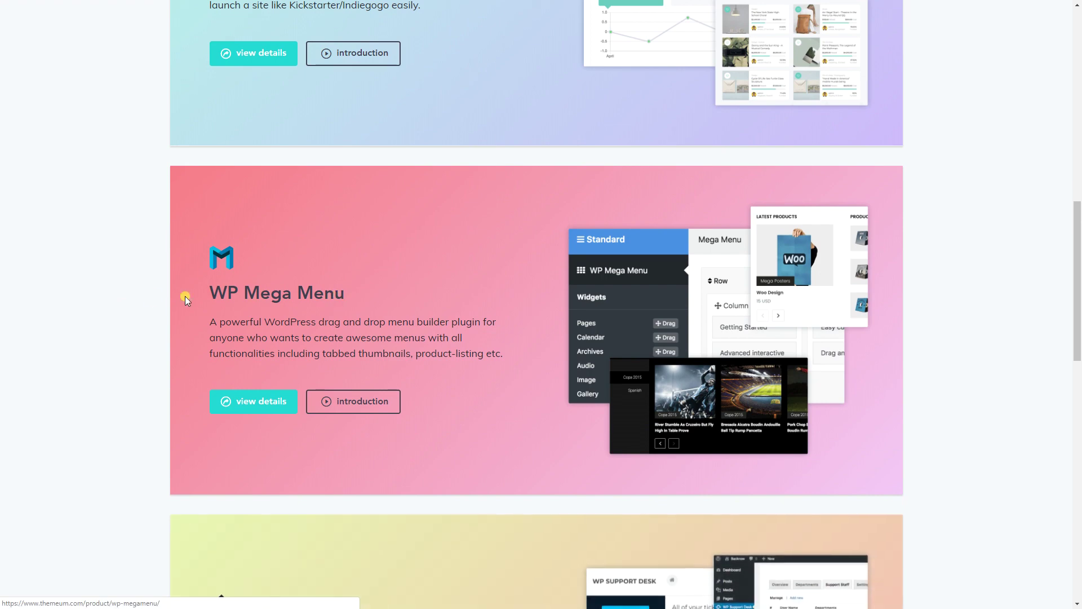
{"action": "scroll", "coordinate": [152, 300], "scroll_direction": "down", "scroll_amount": 5}
{"action": "scroll", "coordinate": [160, 295], "scroll_direction": "down", "scroll_amount": 2}
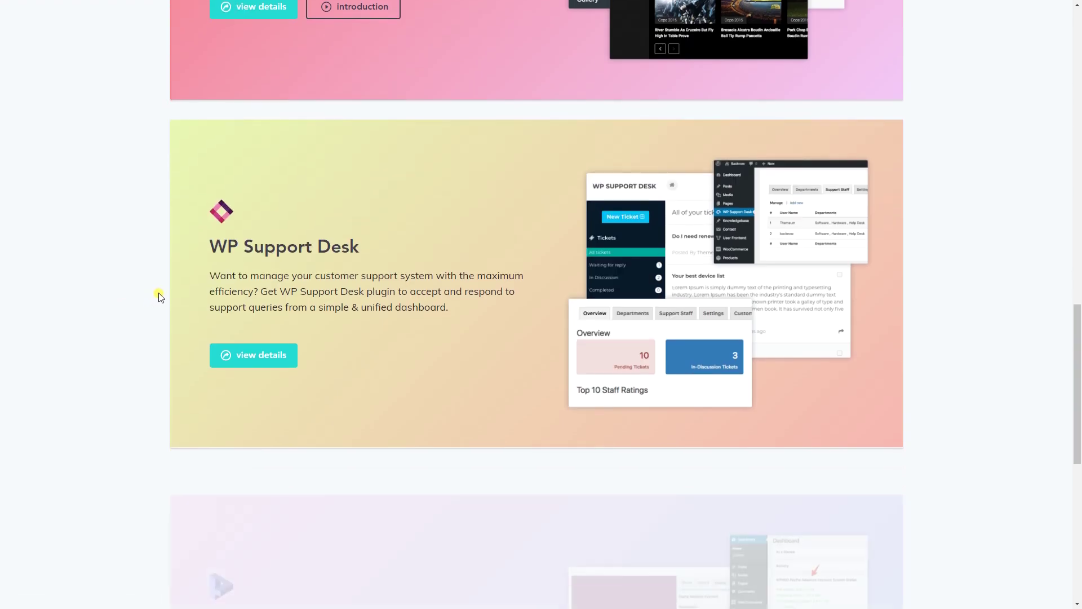
{"action": "scroll", "coordinate": [164, 295], "scroll_direction": "down", "scroll_amount": 4}
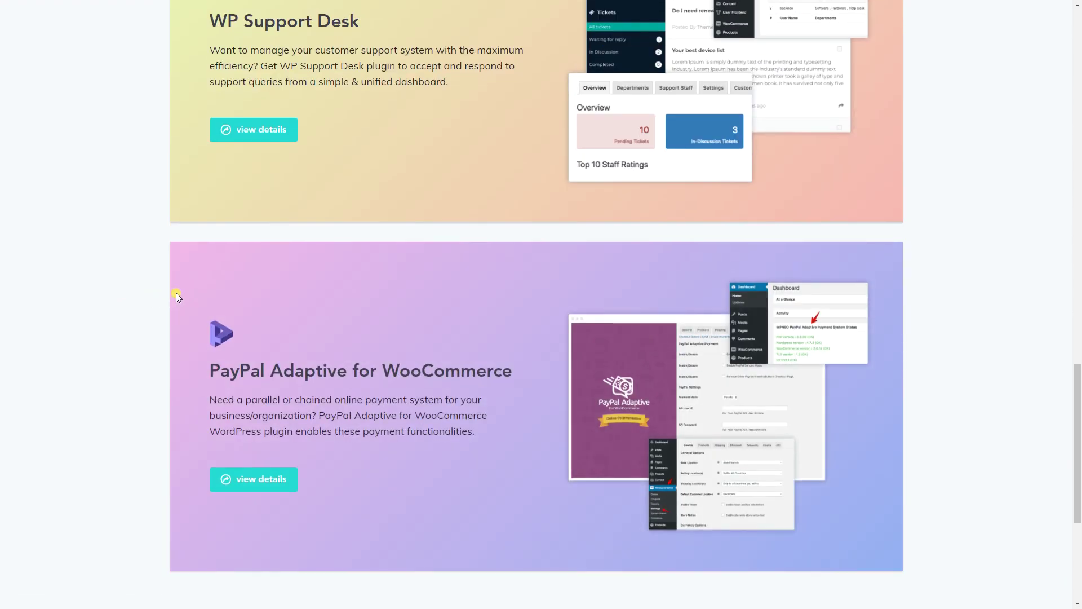
{"action": "scroll", "coordinate": [176, 297], "scroll_direction": "down", "scroll_amount": 1}
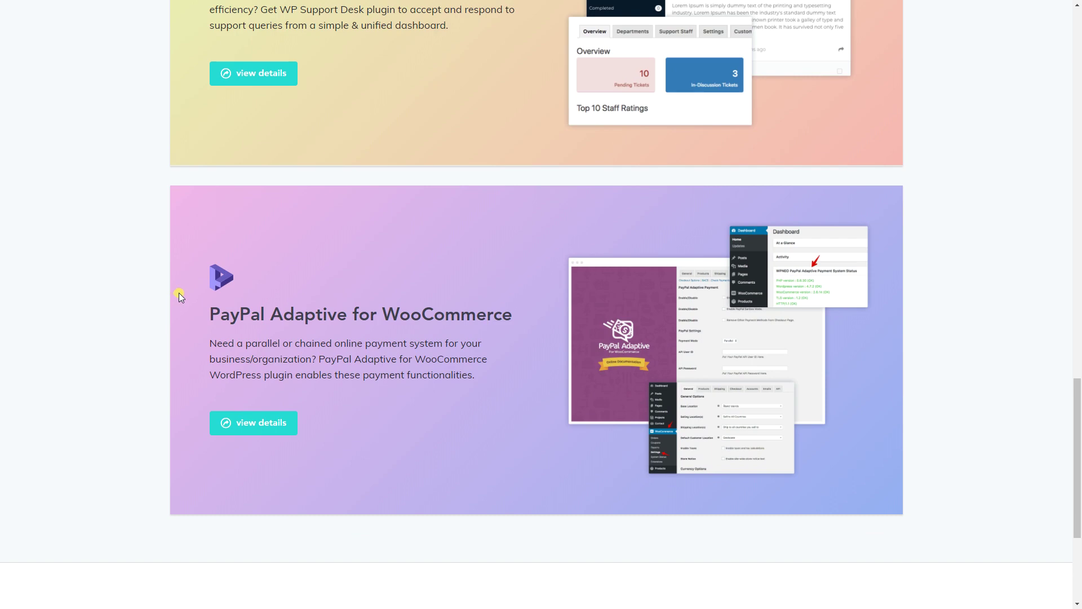
{"action": "scroll", "coordinate": [178, 293], "scroll_direction": "up", "scroll_amount": 14}
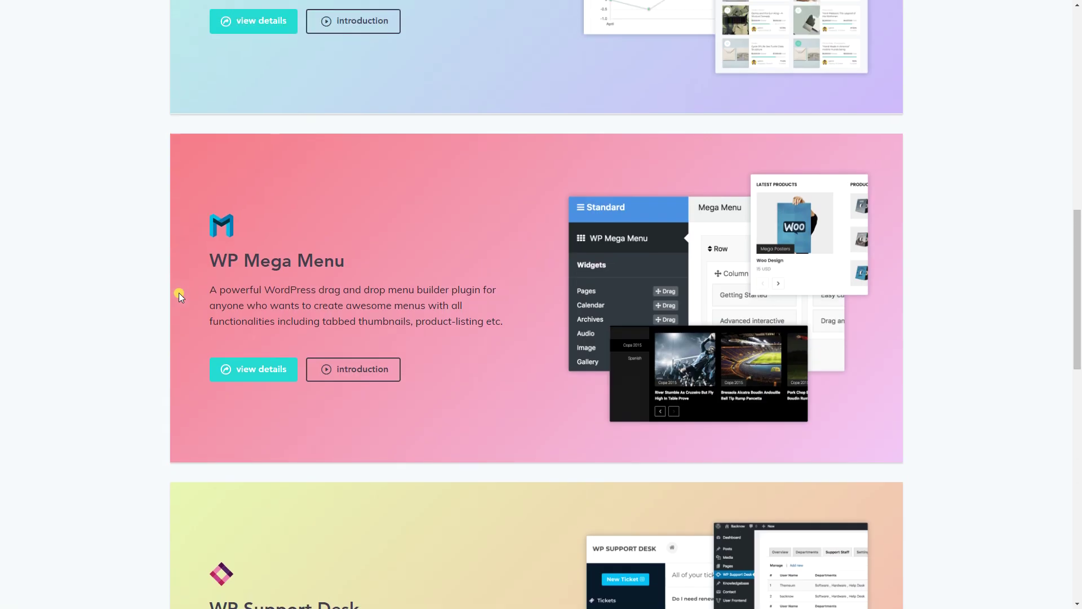
{"action": "scroll", "coordinate": [179, 295], "scroll_direction": "up", "scroll_amount": 11}
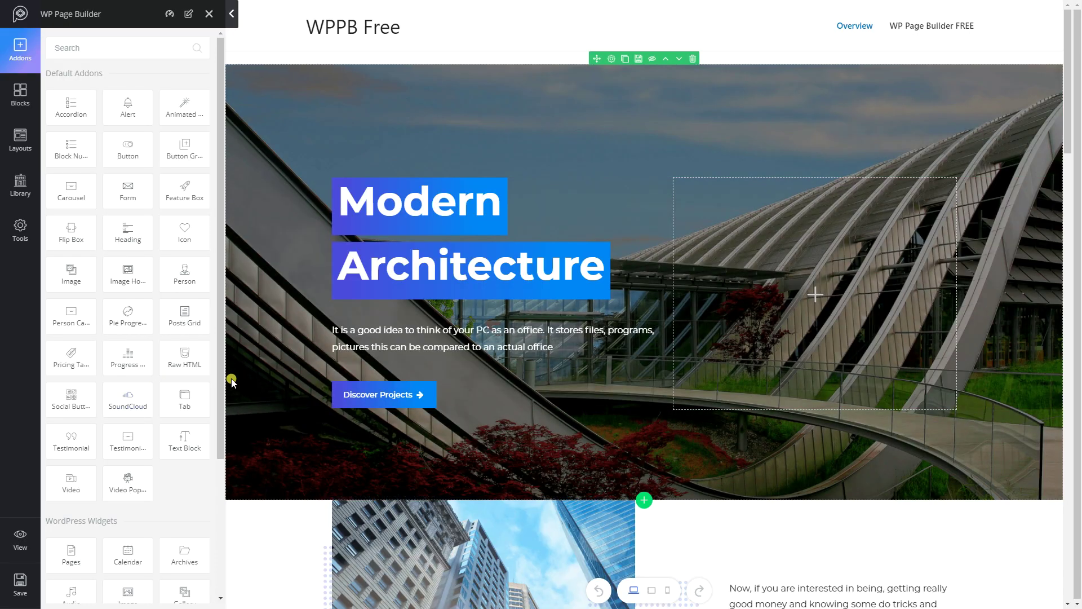
{"action": "scroll", "coordinate": [277, 376], "scroll_direction": "down", "scroll_amount": 1}
{"action": "scroll", "coordinate": [277, 376], "scroll_direction": "down", "scroll_amount": 4}
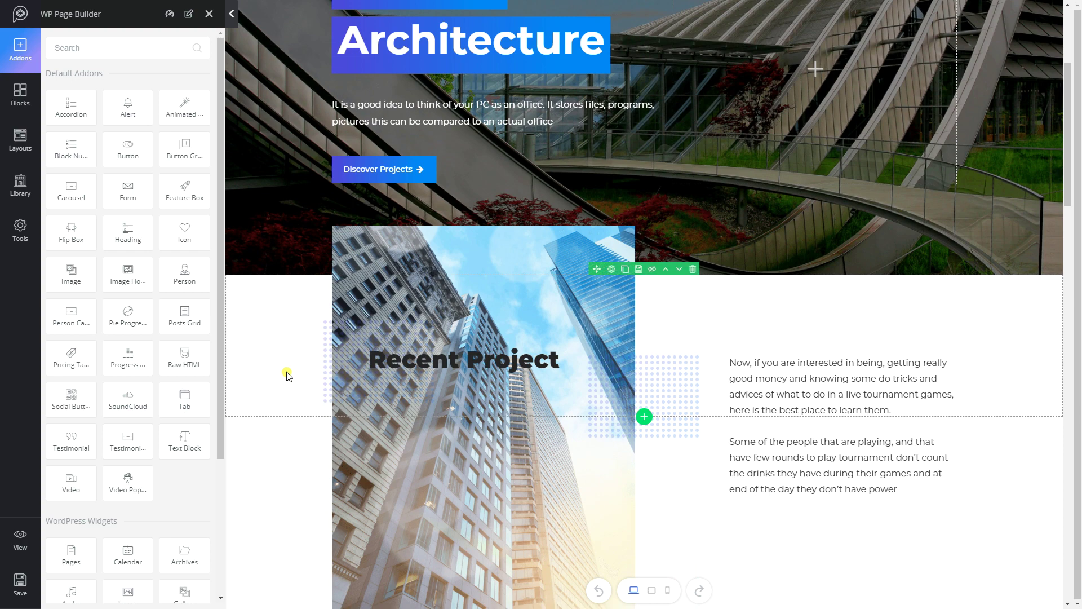
{"action": "scroll", "coordinate": [285, 372], "scroll_direction": "down", "scroll_amount": 7}
{"action": "scroll", "coordinate": [285, 373], "scroll_direction": "down", "scroll_amount": 4}
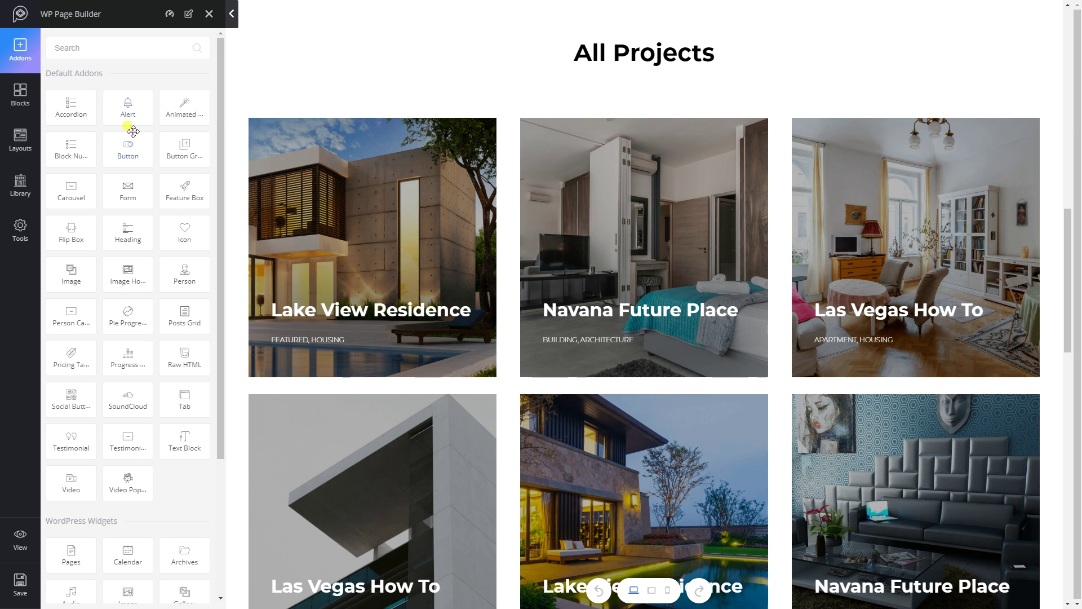
{"action": "scroll", "coordinate": [125, 205], "scroll_direction": "down", "scroll_amount": 3}
{"action": "scroll", "coordinate": [125, 210], "scroll_direction": "up", "scroll_amount": 3}
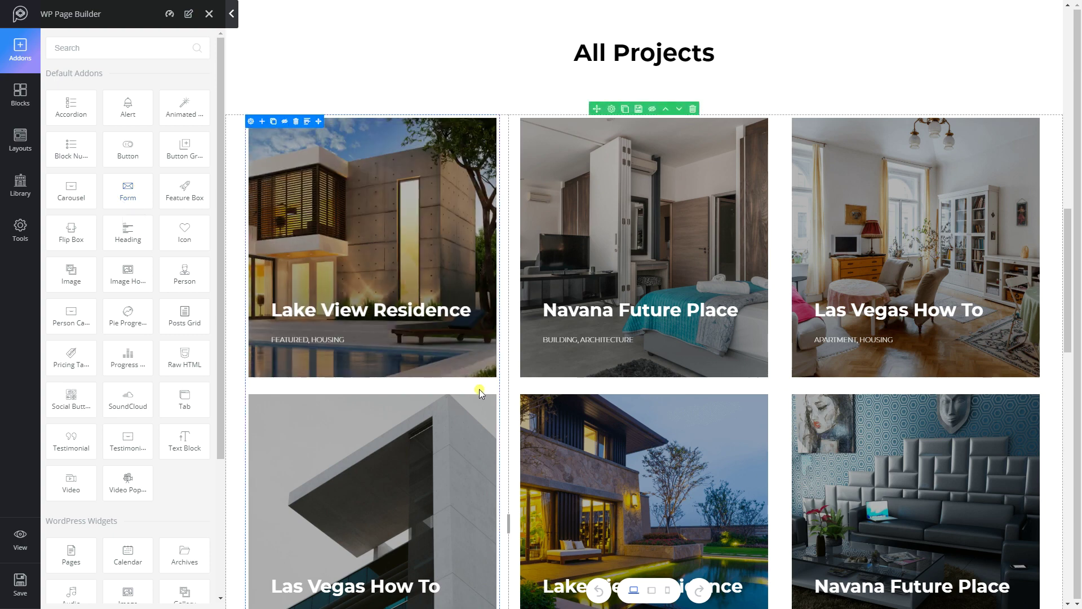
{"action": "scroll", "coordinate": [603, 431], "scroll_direction": "up", "scroll_amount": 15}
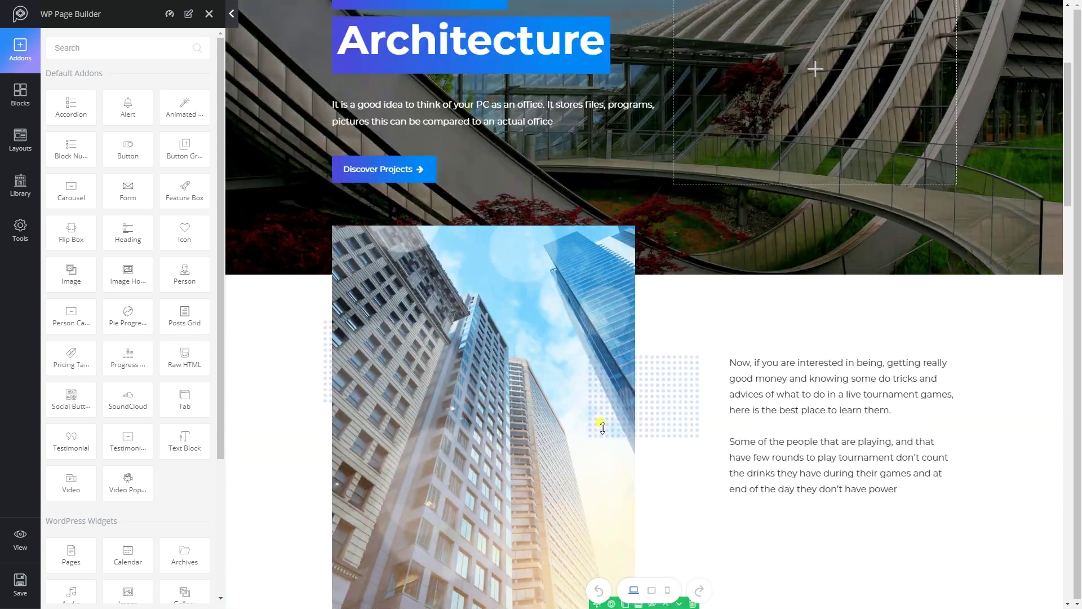
{"action": "scroll", "coordinate": [603, 429], "scroll_direction": "down", "scroll_amount": 15}
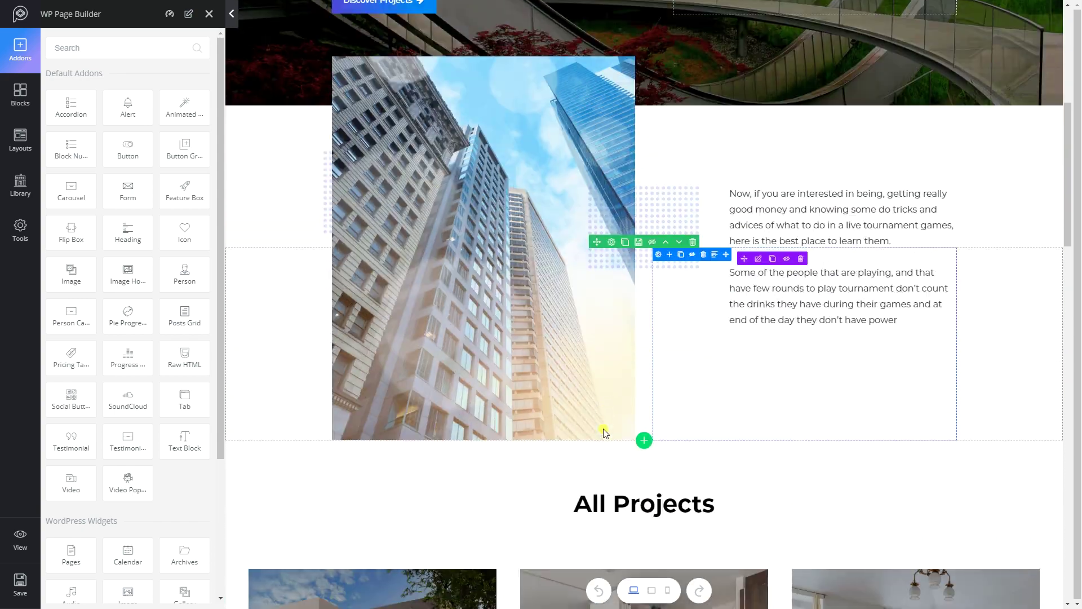
{"action": "scroll", "coordinate": [605, 432], "scroll_direction": "down", "scroll_amount": 10}
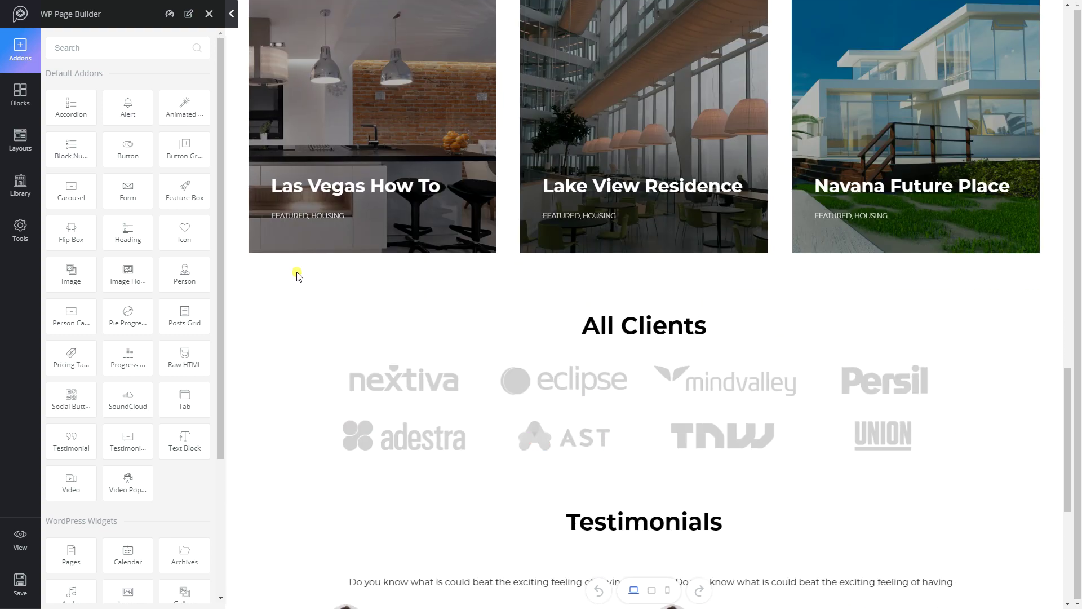
{"action": "scroll", "coordinate": [136, 204], "scroll_direction": "down", "scroll_amount": 3}
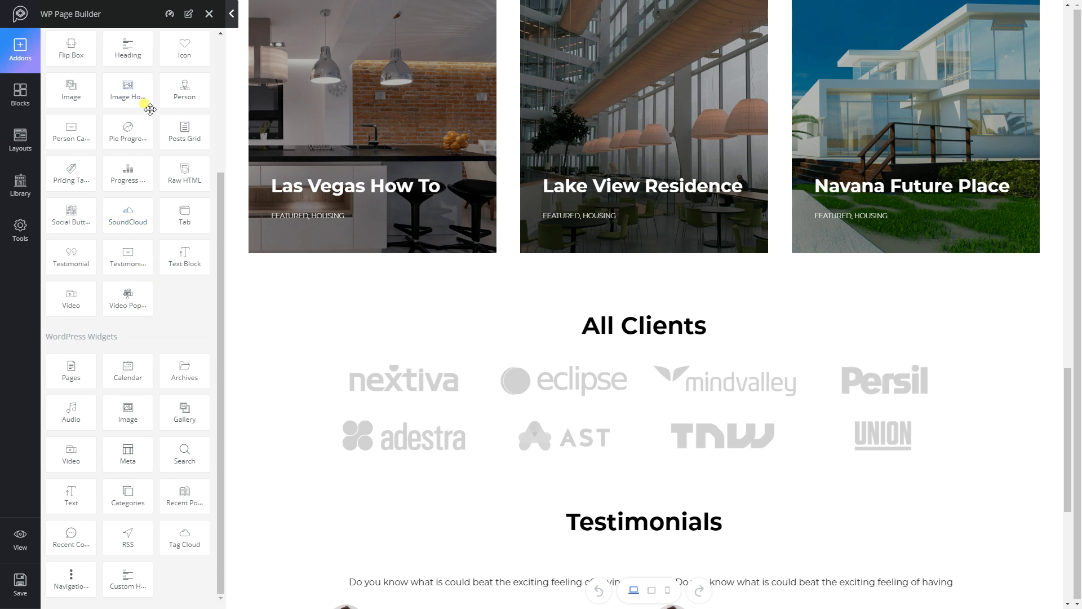
{"action": "scroll", "coordinate": [148, 135], "scroll_direction": "up", "scroll_amount": 3}
{"action": "scroll", "coordinate": [158, 369], "scroll_direction": "down", "scroll_amount": 1}
{"action": "scroll", "coordinate": [158, 369], "scroll_direction": "down", "scroll_amount": 2}
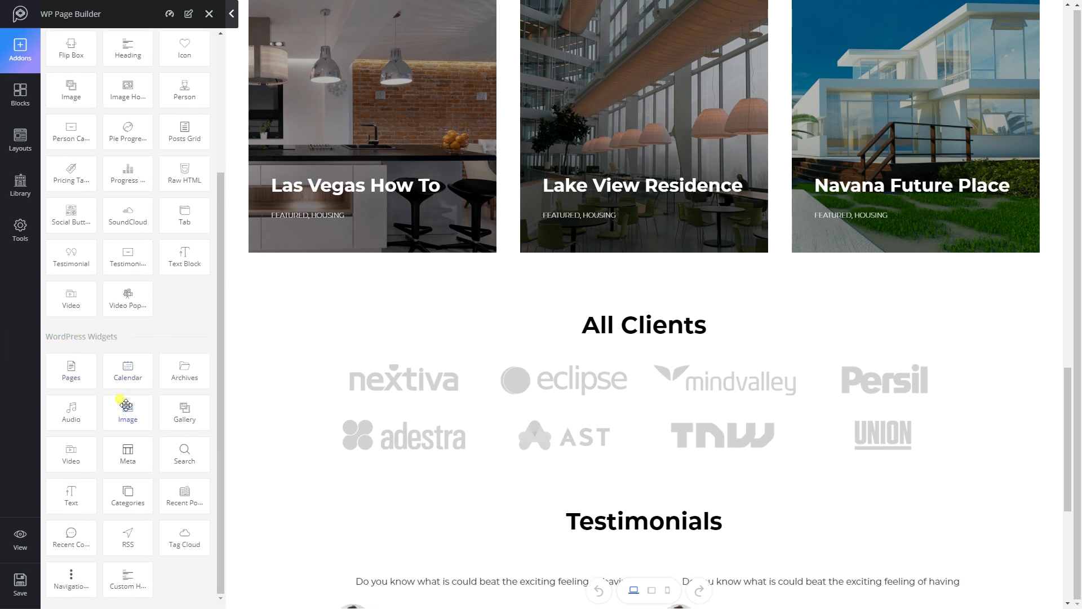
Step: Show the ready-made Blocks panel and expand the Feature block category
{"action": "left_click", "coordinate": [25, 92]}
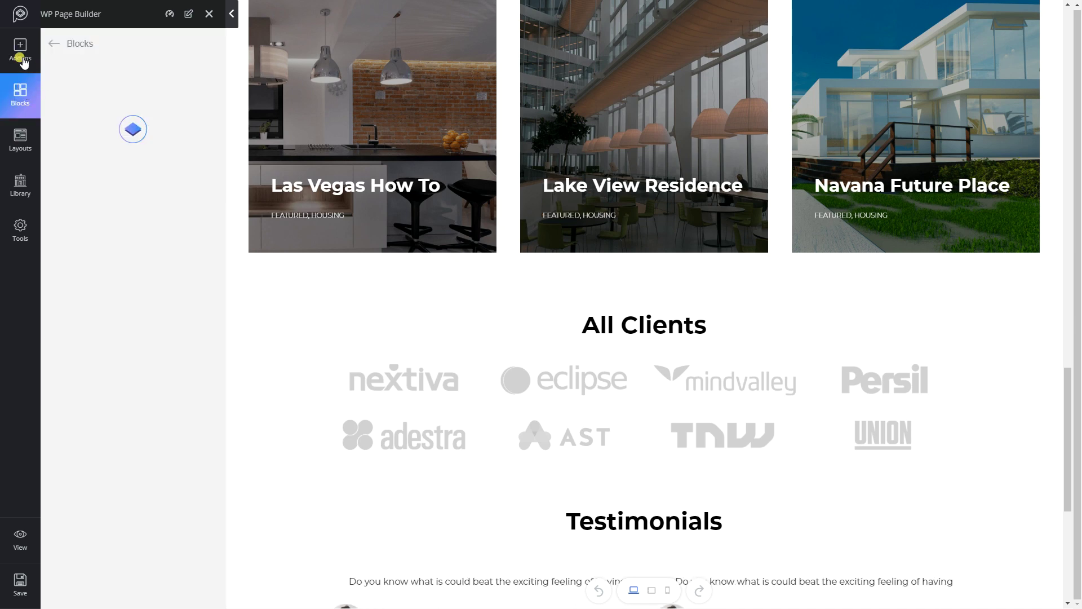
{"action": "left_click", "coordinate": [105, 72]}
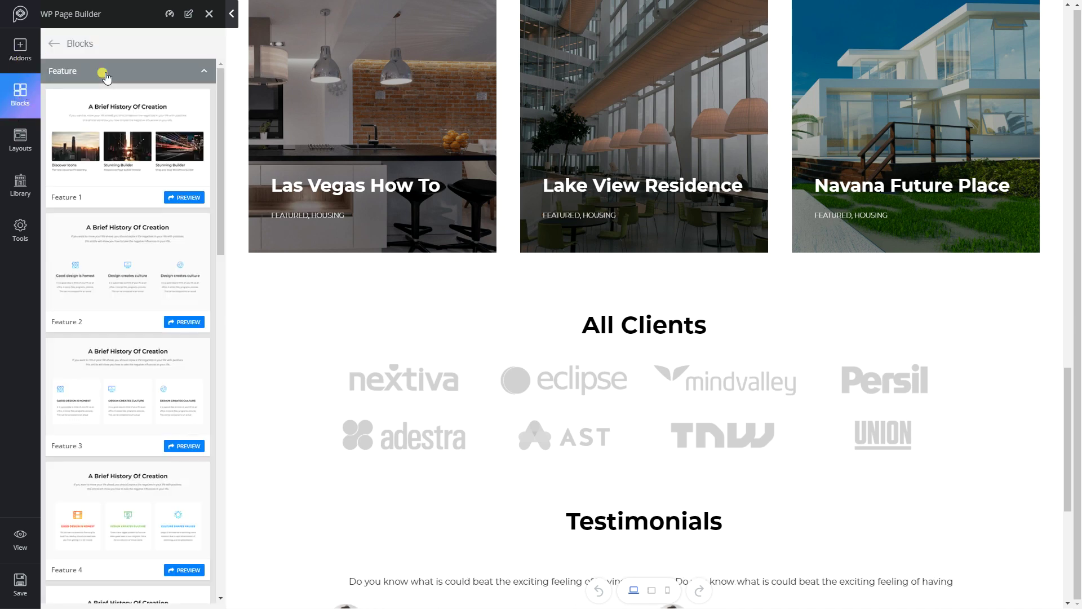
{"action": "scroll", "coordinate": [107, 189], "scroll_direction": "down", "scroll_amount": 5}
{"action": "scroll", "coordinate": [106, 189], "scroll_direction": "down", "scroll_amount": 10}
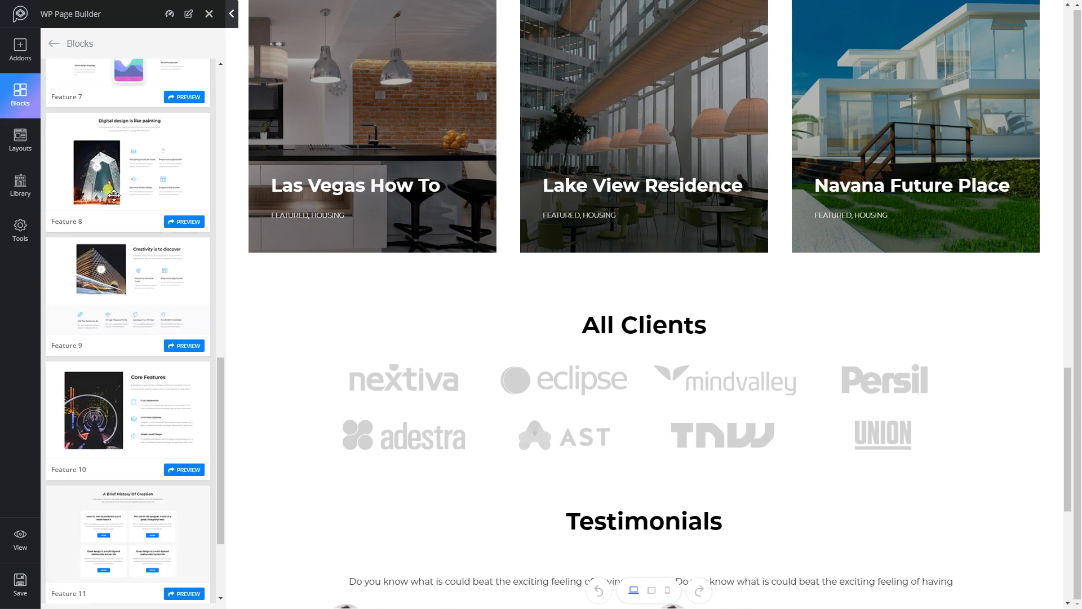
{"action": "scroll", "coordinate": [120, 198], "scroll_direction": "up", "scroll_amount": 5}
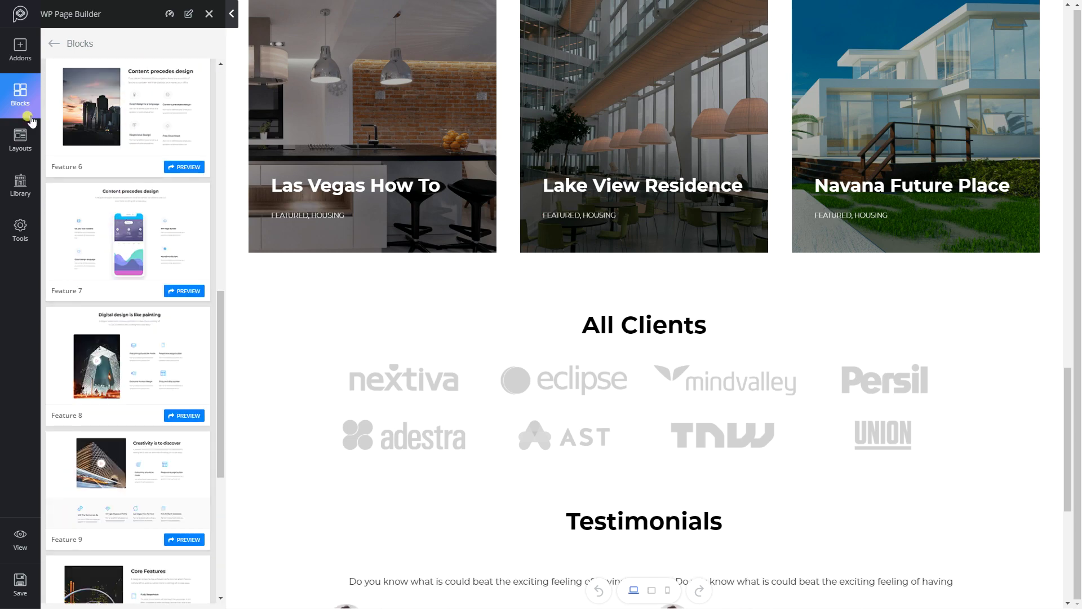
Step: Look through the 20 Layout Bundles gallery, then close it
{"action": "left_click", "coordinate": [20, 138]}
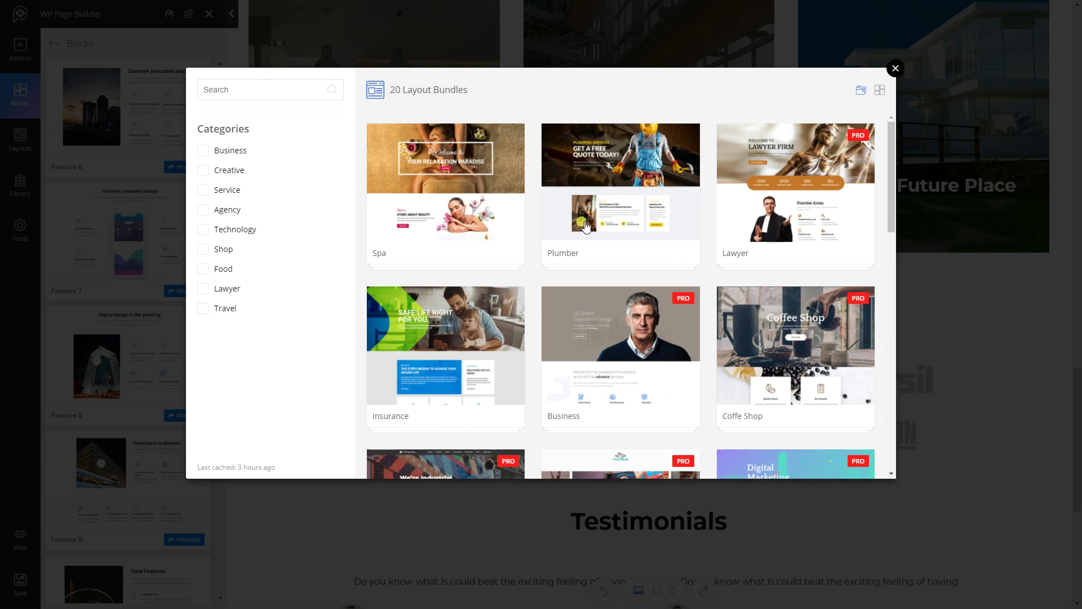
{"action": "scroll", "coordinate": [598, 231], "scroll_direction": "down", "scroll_amount": 3}
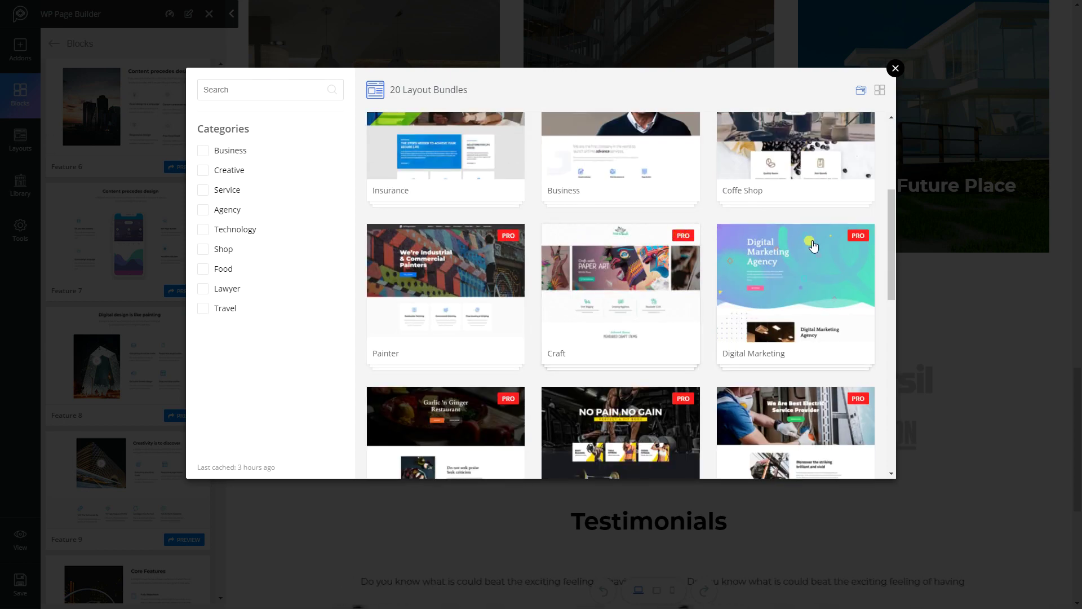
{"action": "scroll", "coordinate": [740, 297], "scroll_direction": "down", "scroll_amount": 10}
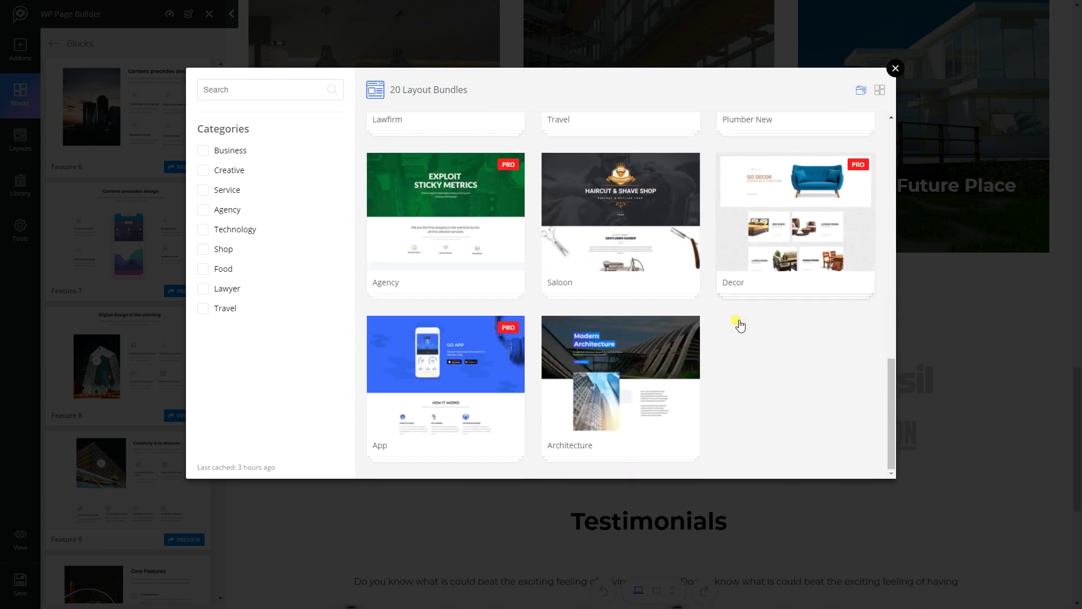
{"action": "scroll", "coordinate": [737, 321], "scroll_direction": "up", "scroll_amount": 12}
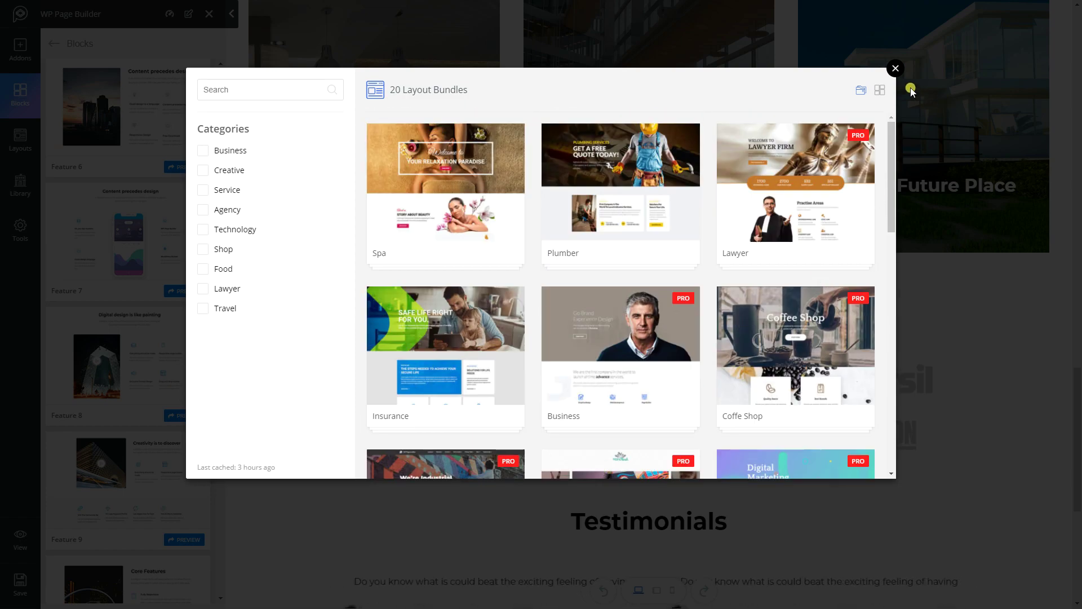
{"action": "left_click", "coordinate": [895, 68]}
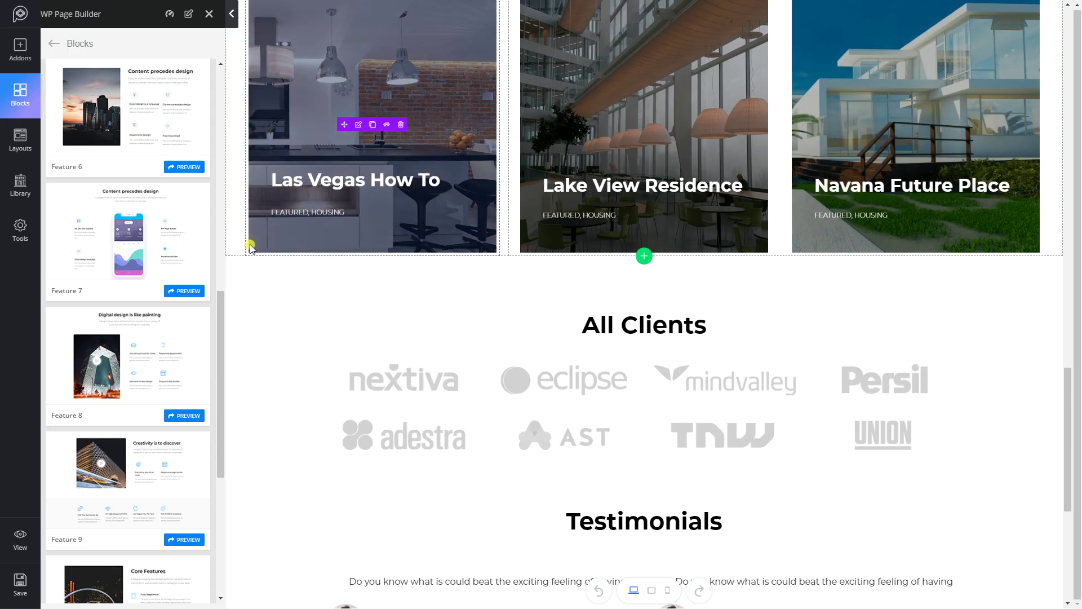
Step: Review the Default Addons and WordPress Widgets lists, then go back to Blocks
{"action": "left_click", "coordinate": [18, 56]}
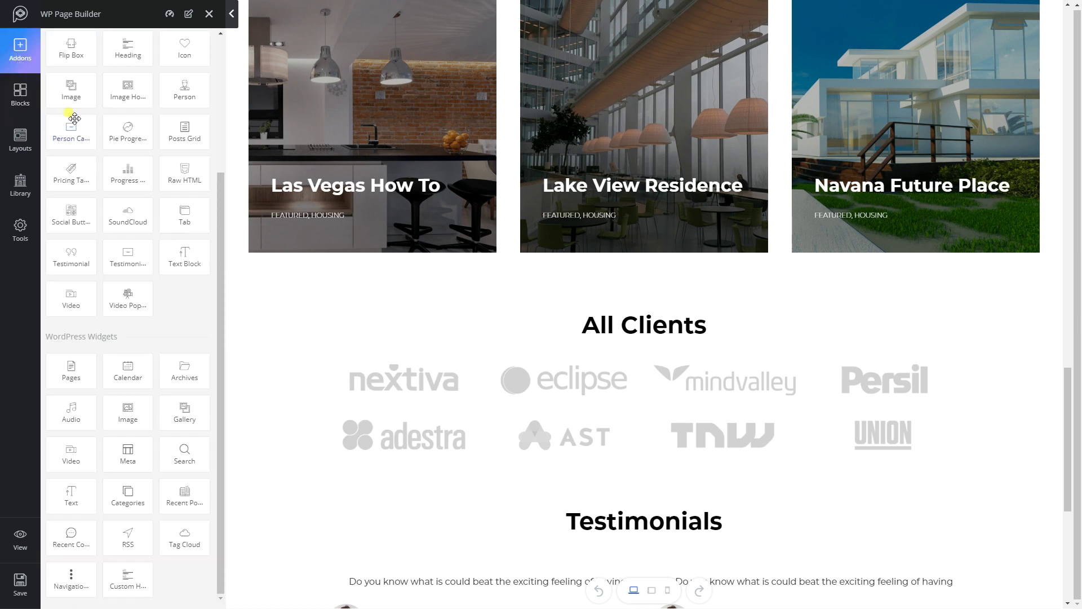
{"action": "scroll", "coordinate": [74, 120], "scroll_direction": "up", "scroll_amount": 4}
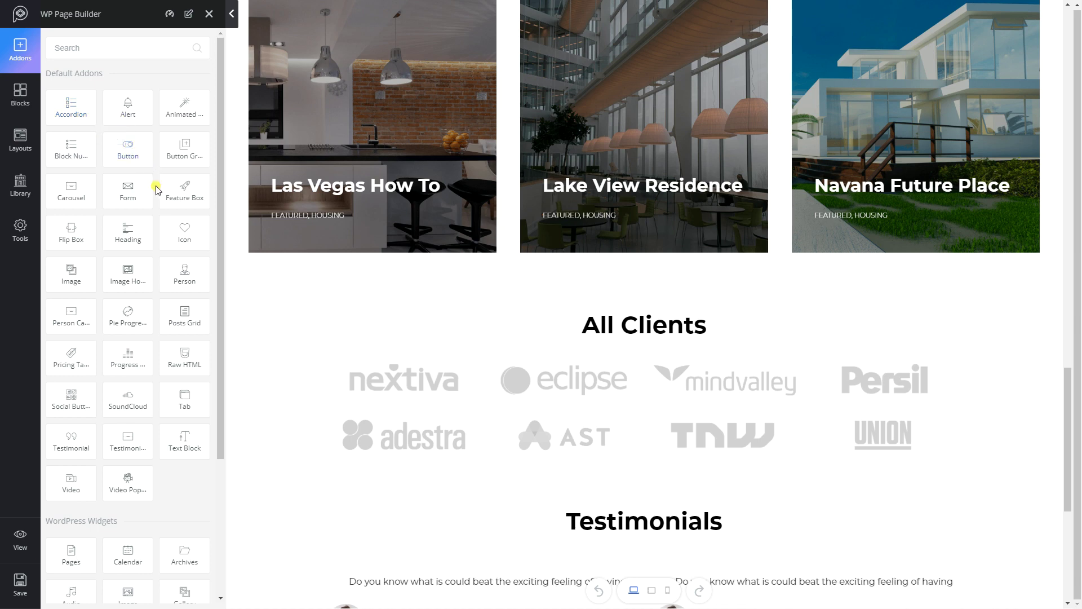
{"action": "scroll", "coordinate": [160, 194], "scroll_direction": "down", "scroll_amount": 3}
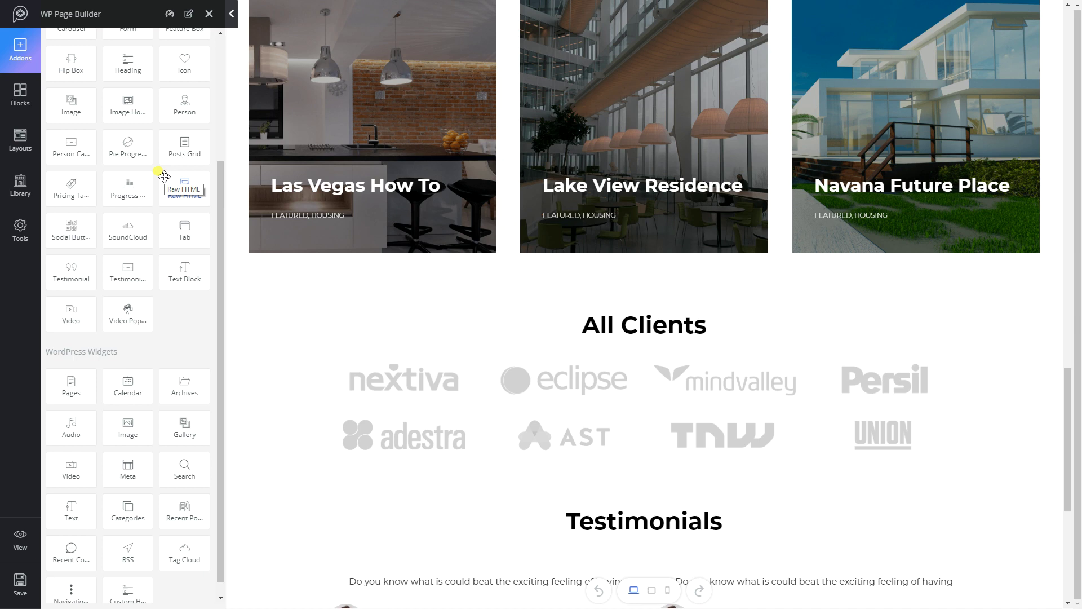
{"action": "scroll", "coordinate": [74, 313], "scroll_direction": "up", "scroll_amount": 3}
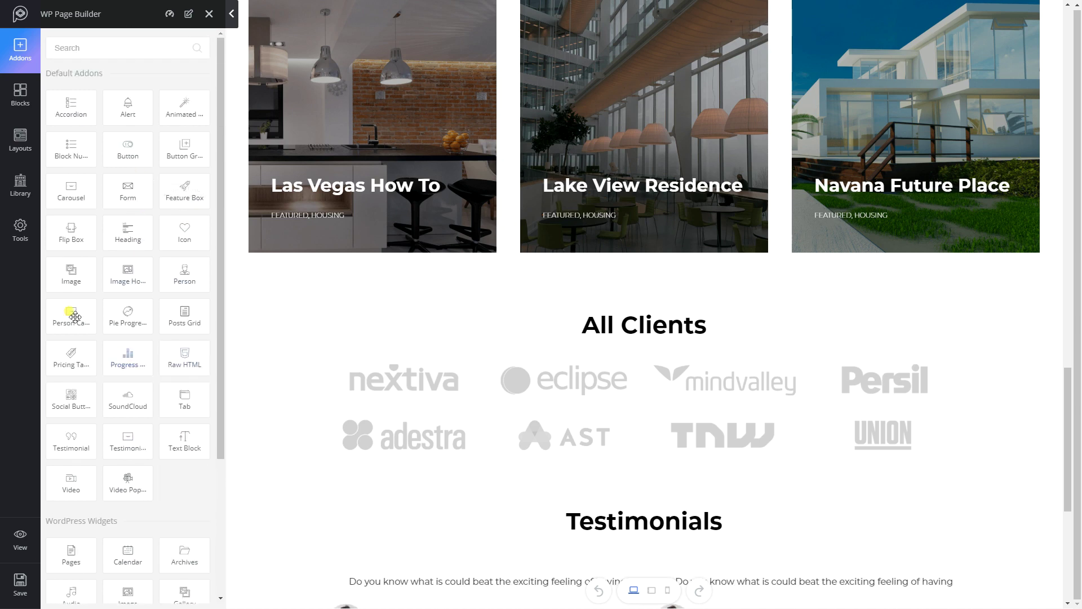
{"action": "scroll", "coordinate": [105, 527], "scroll_direction": "down", "scroll_amount": 1}
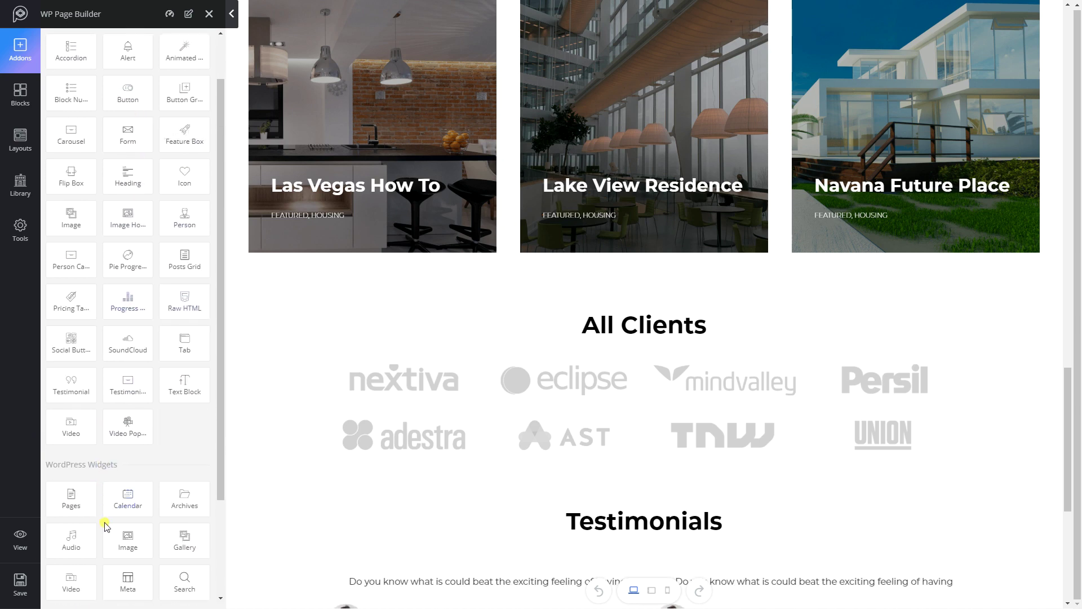
{"action": "left_click", "coordinate": [20, 95]}
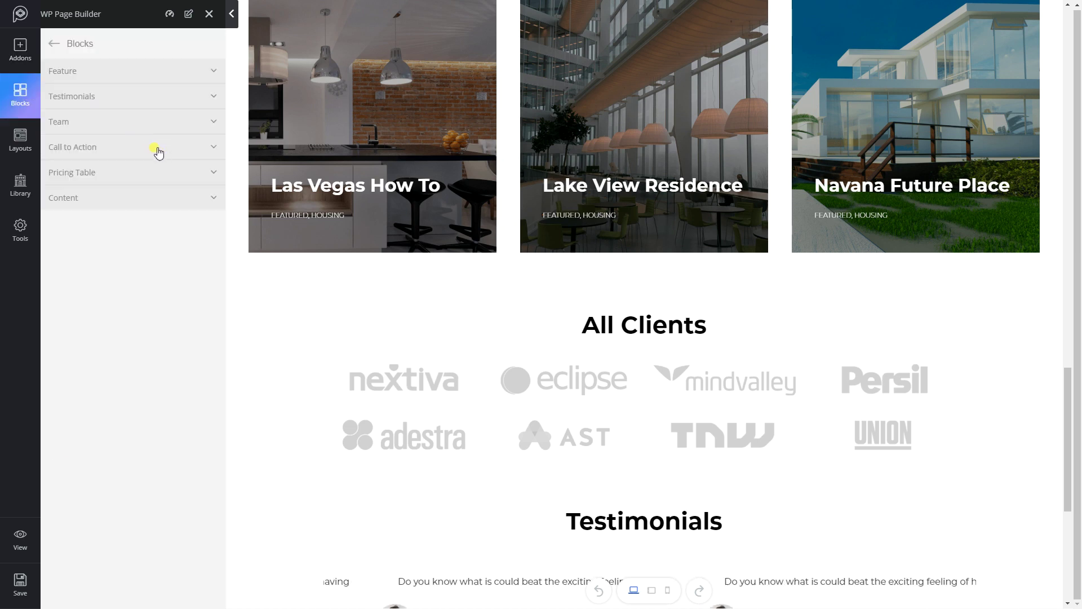
Step: Expand the Call to Action block category and view its thumbnails
{"action": "left_click", "coordinate": [145, 147]}
{"action": "scroll", "coordinate": [172, 181], "scroll_direction": "down", "scroll_amount": 10}
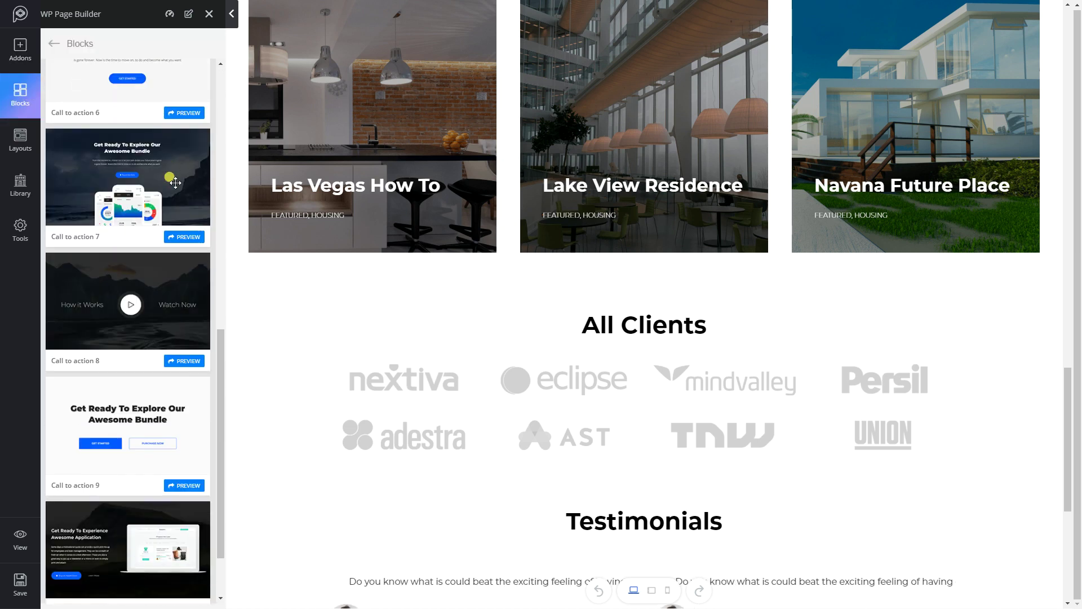
{"action": "scroll", "coordinate": [175, 184], "scroll_direction": "up", "scroll_amount": 7}
Step: Bring up the 20 Layout Bundles gallery with Spa, Plumber and Lawyer bundles
{"action": "left_click", "coordinate": [181, 174]}
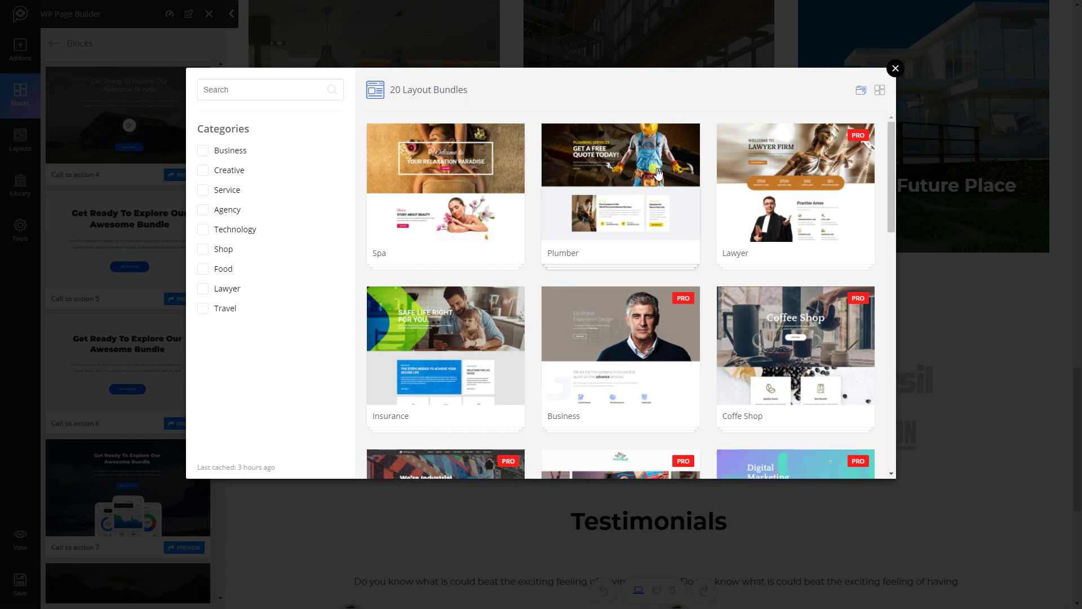
{"action": "scroll", "coordinate": [496, 302], "scroll_direction": "down", "scroll_amount": 14}
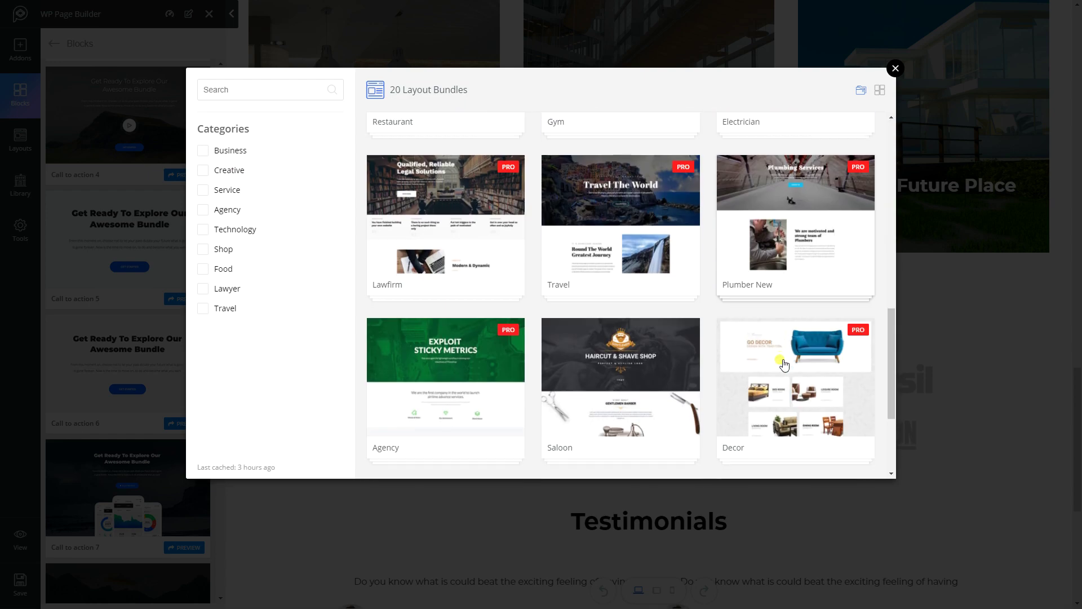
{"action": "scroll", "coordinate": [566, 360], "scroll_direction": "up", "scroll_amount": 14}
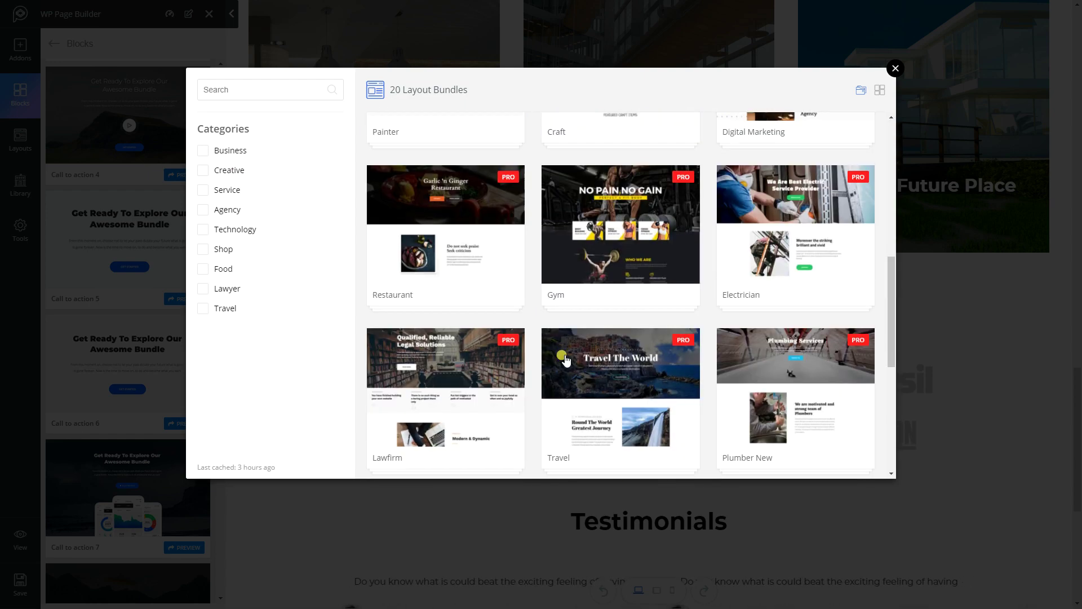
Step: Close the Layout Bundles gallery and scroll the page up through the projects grid
{"action": "left_click", "coordinate": [895, 69]}
{"action": "scroll", "coordinate": [515, 350], "scroll_direction": "down", "scroll_amount": 5}
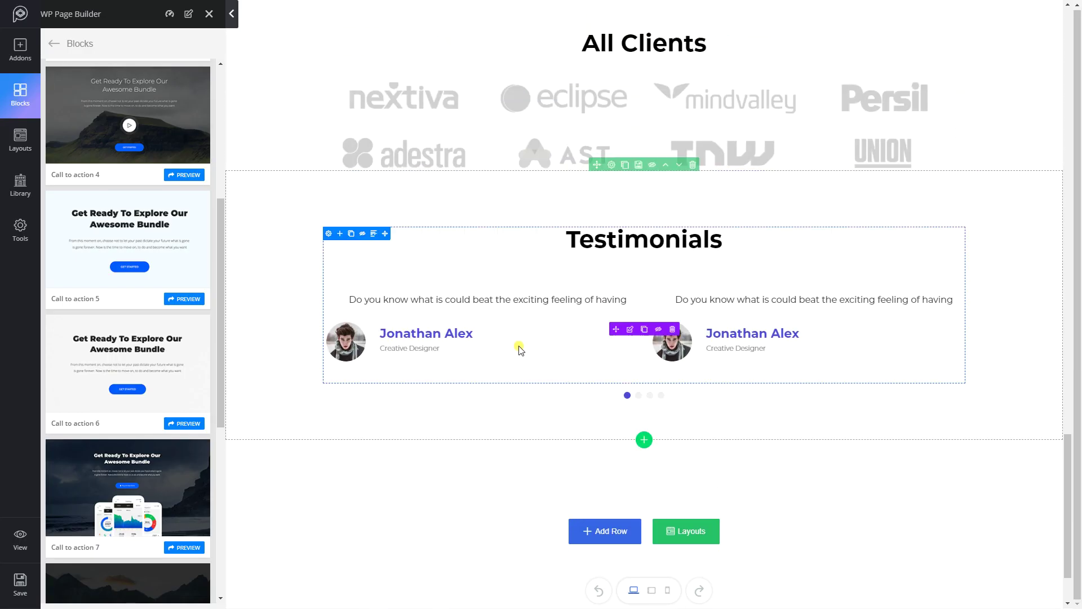
{"action": "scroll", "coordinate": [529, 350], "scroll_direction": "up", "scroll_amount": 5}
{"action": "scroll", "coordinate": [531, 346], "scroll_direction": "up", "scroll_amount": 6}
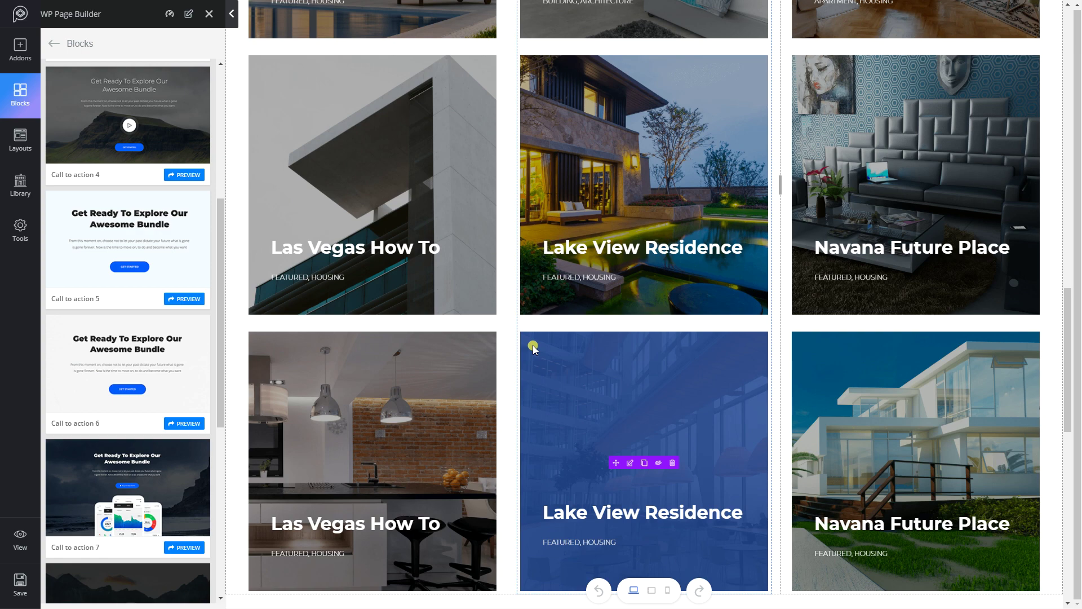
{"action": "scroll", "coordinate": [820, 249], "scroll_direction": "up", "scroll_amount": 4}
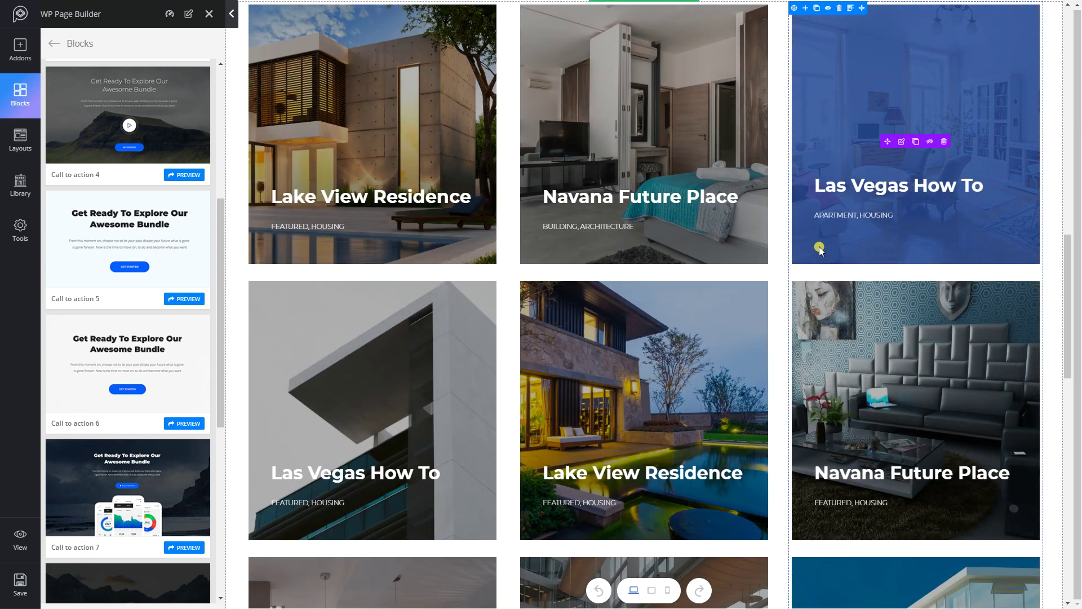
{"action": "scroll", "coordinate": [820, 249], "scroll_direction": "up", "scroll_amount": 3}
{"action": "scroll", "coordinate": [818, 249], "scroll_direction": "up", "scroll_amount": 12}
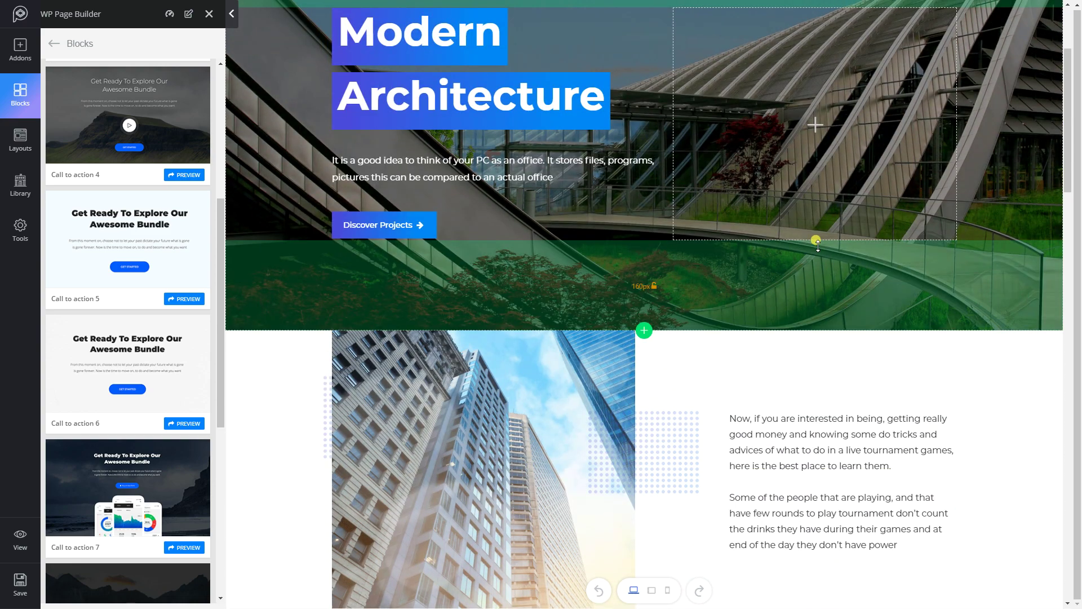
{"action": "scroll", "coordinate": [817, 243], "scroll_direction": "up", "scroll_amount": 3}
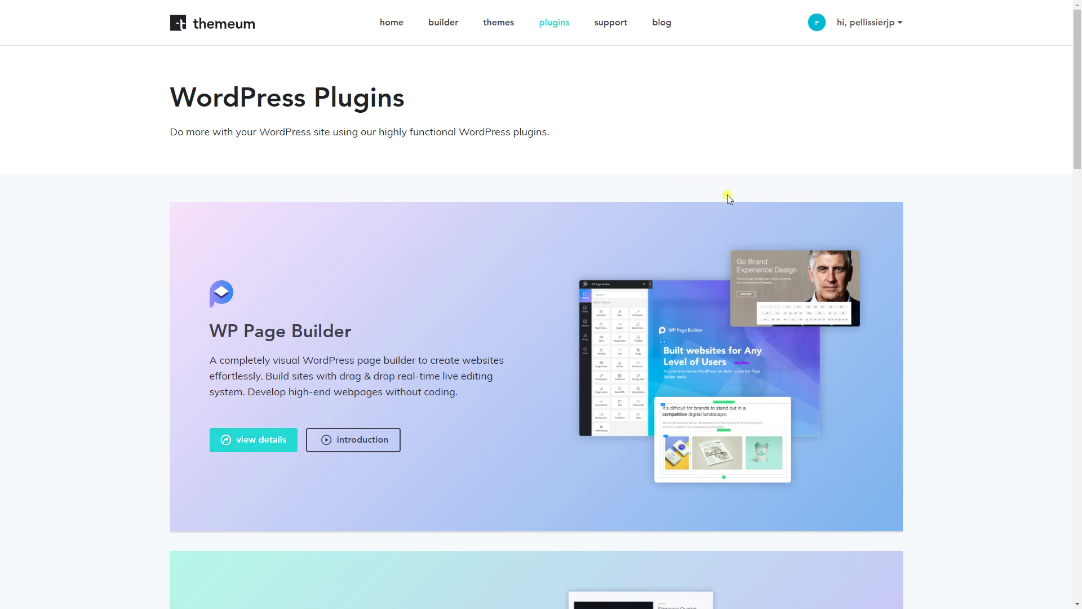
Step: Open the WP Page Builder product page and highlight the 60 Blocks and 30 Addons counts
{"action": "left_click", "coordinate": [440, 26]}
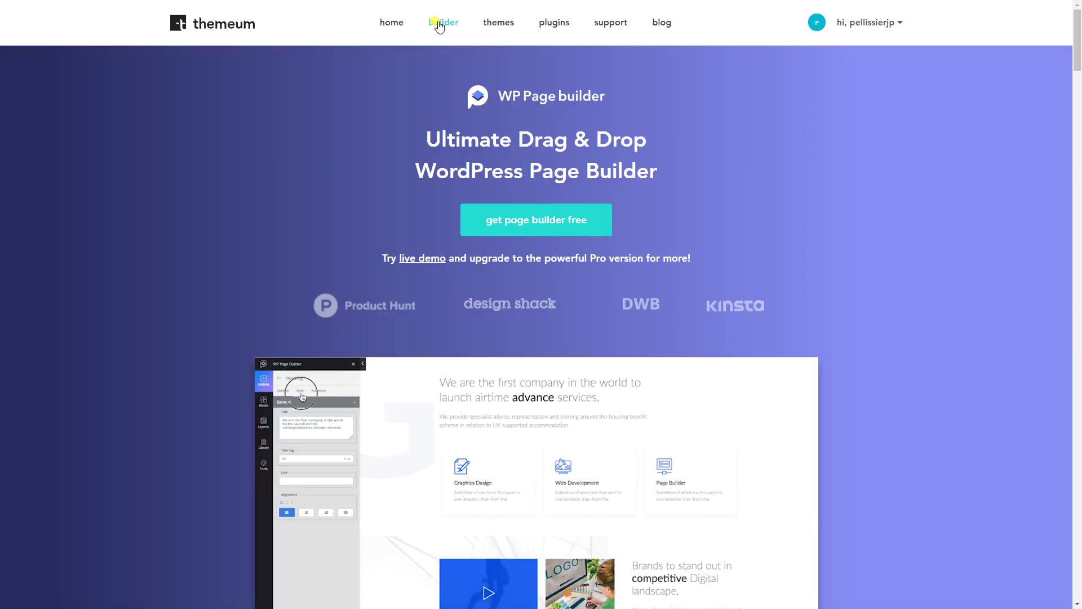
{"action": "scroll", "coordinate": [722, 156], "scroll_direction": "down", "scroll_amount": 4}
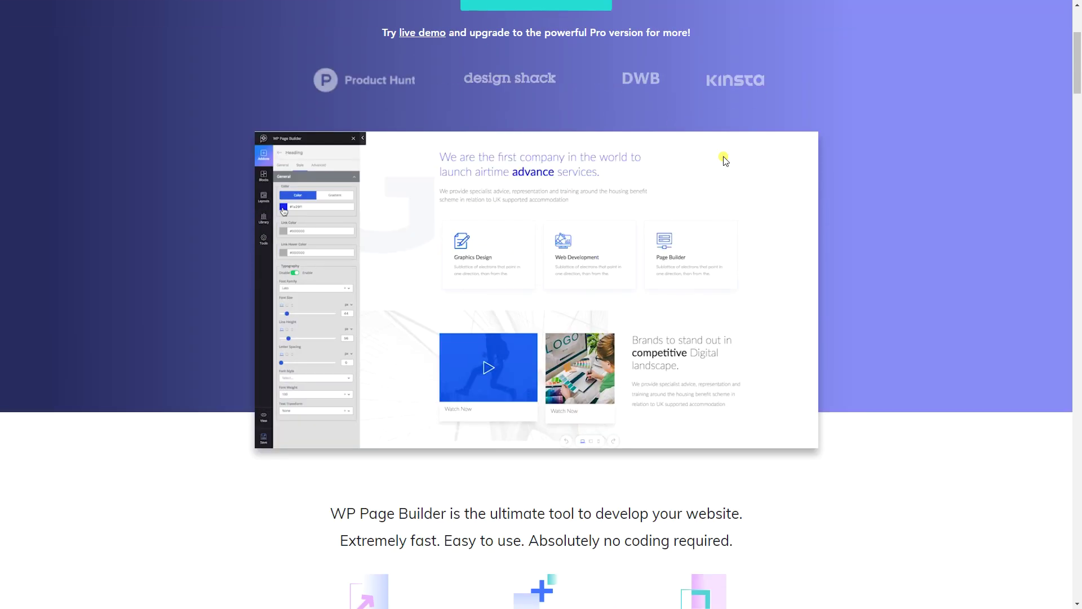
{"action": "scroll", "coordinate": [724, 161], "scroll_direction": "down", "scroll_amount": 6}
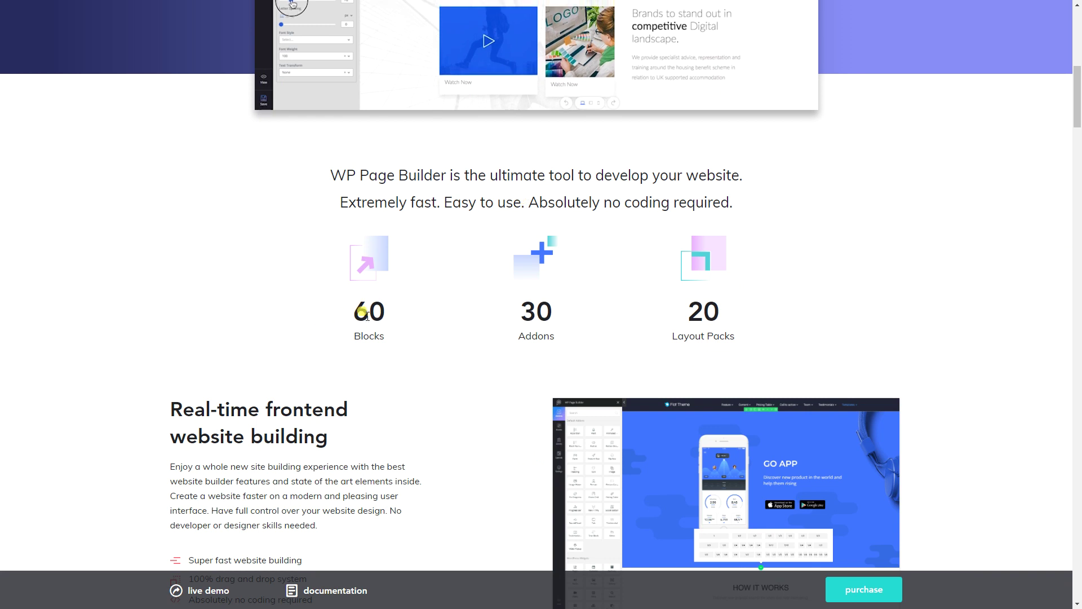
{"action": "left_click_drag", "start_coordinate": [377, 310], "coordinate": [354, 310]}
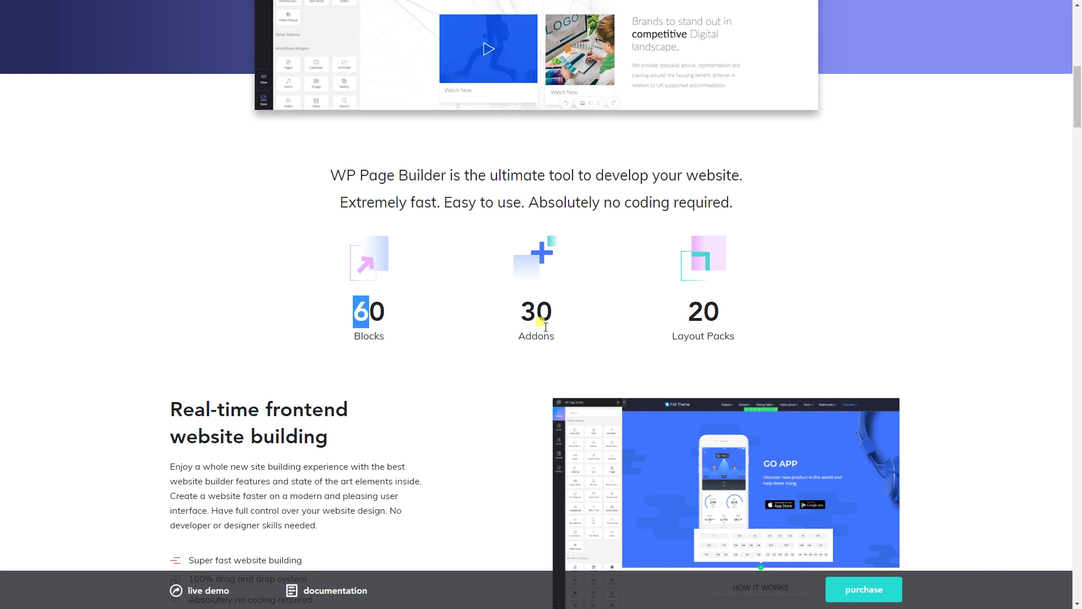
{"action": "left_click_drag", "start_coordinate": [546, 325], "coordinate": [481, 312]}
{"action": "left_click", "coordinate": [580, 324]}
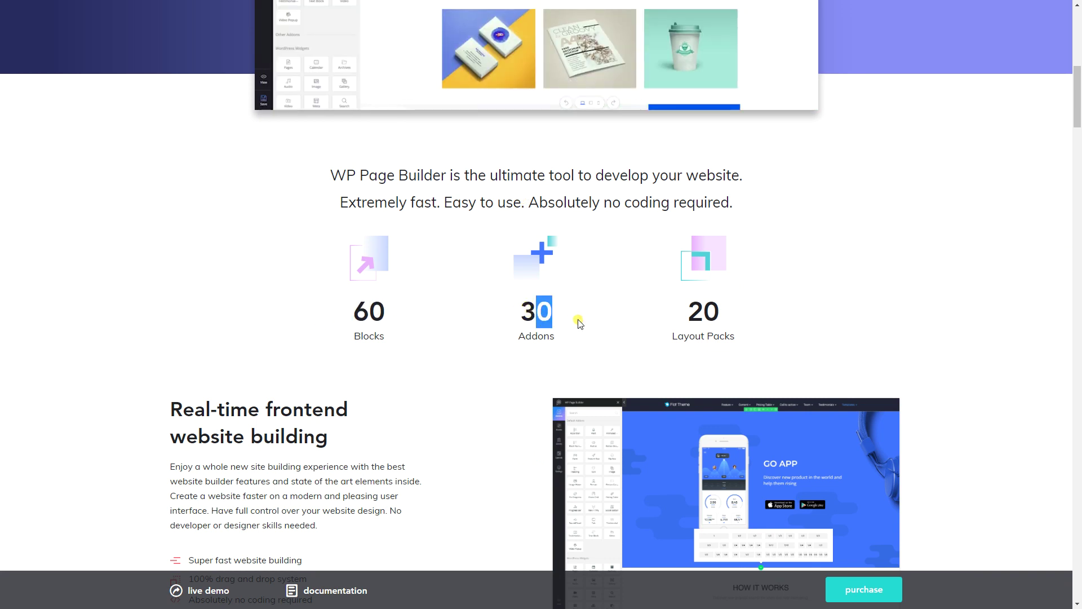
Step: Scroll down to the $39 single-price plan, then back to the page top
{"action": "scroll", "coordinate": [721, 314], "scroll_direction": "down", "scroll_amount": 3}
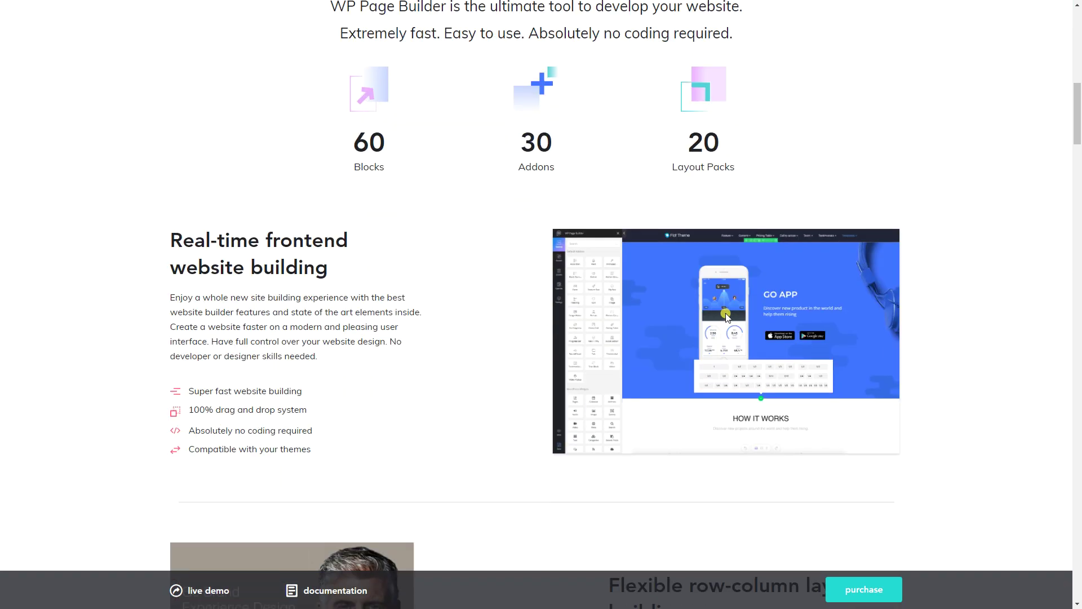
{"action": "scroll", "coordinate": [726, 317], "scroll_direction": "down", "scroll_amount": 12}
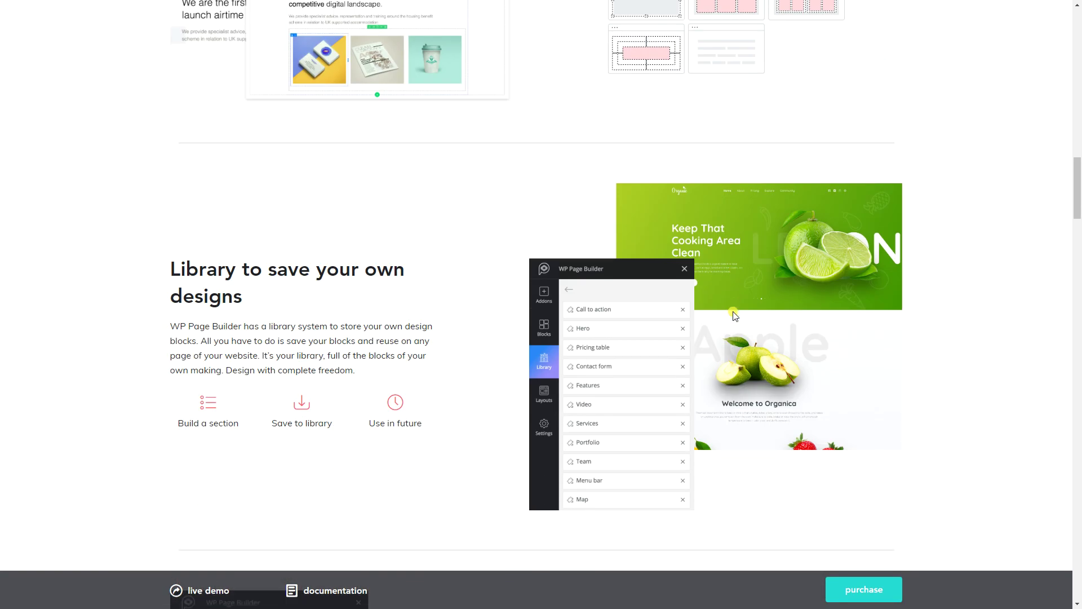
{"action": "scroll", "coordinate": [735, 316], "scroll_direction": "down", "scroll_amount": 20}
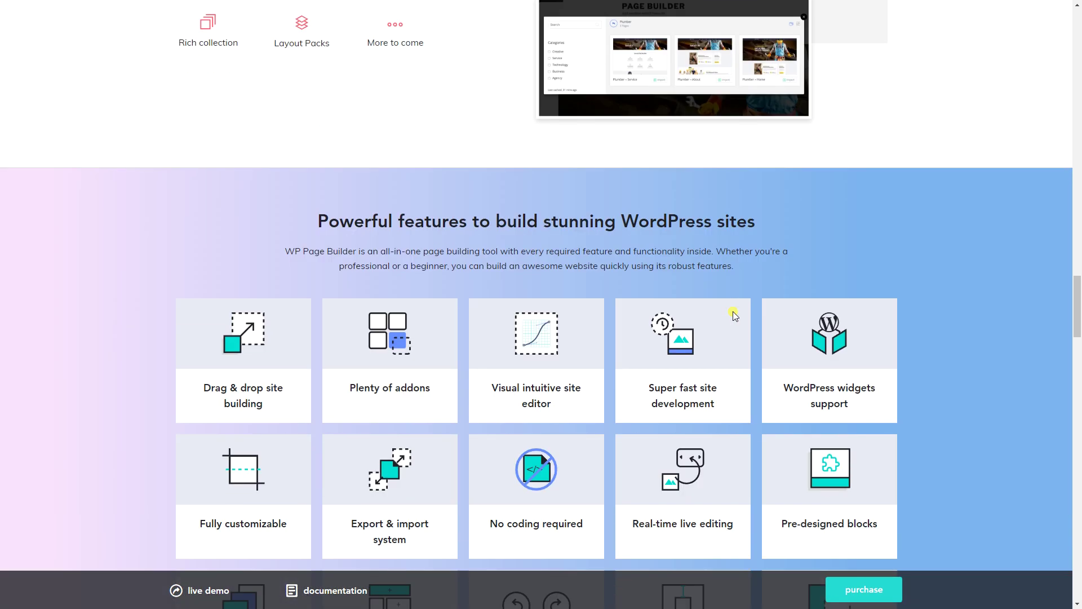
{"action": "scroll", "coordinate": [735, 315], "scroll_direction": "down", "scroll_amount": 20}
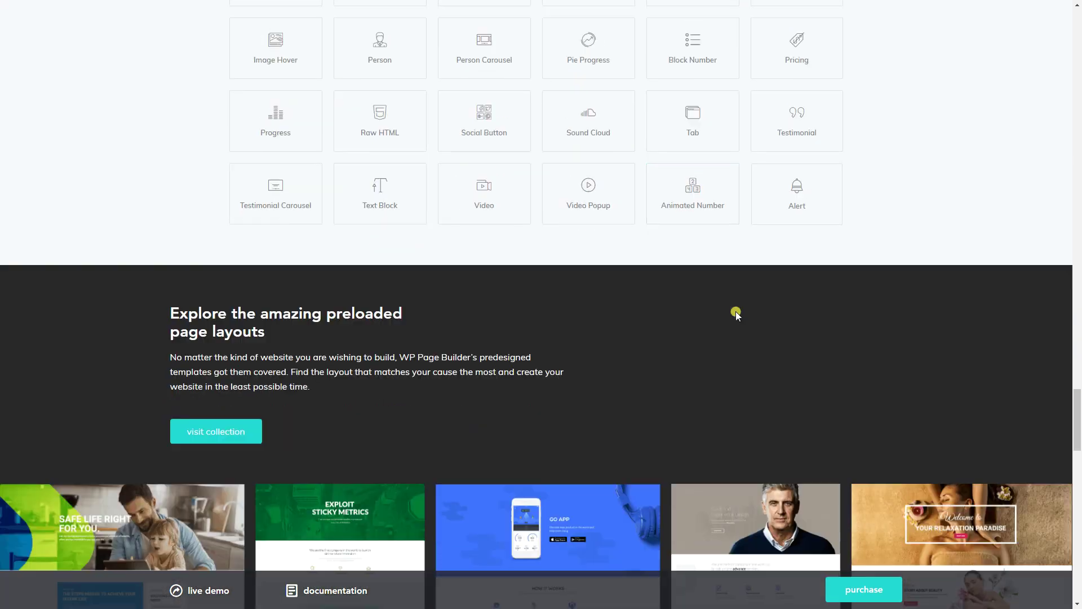
{"action": "scroll", "coordinate": [736, 311], "scroll_direction": "down", "scroll_amount": 20}
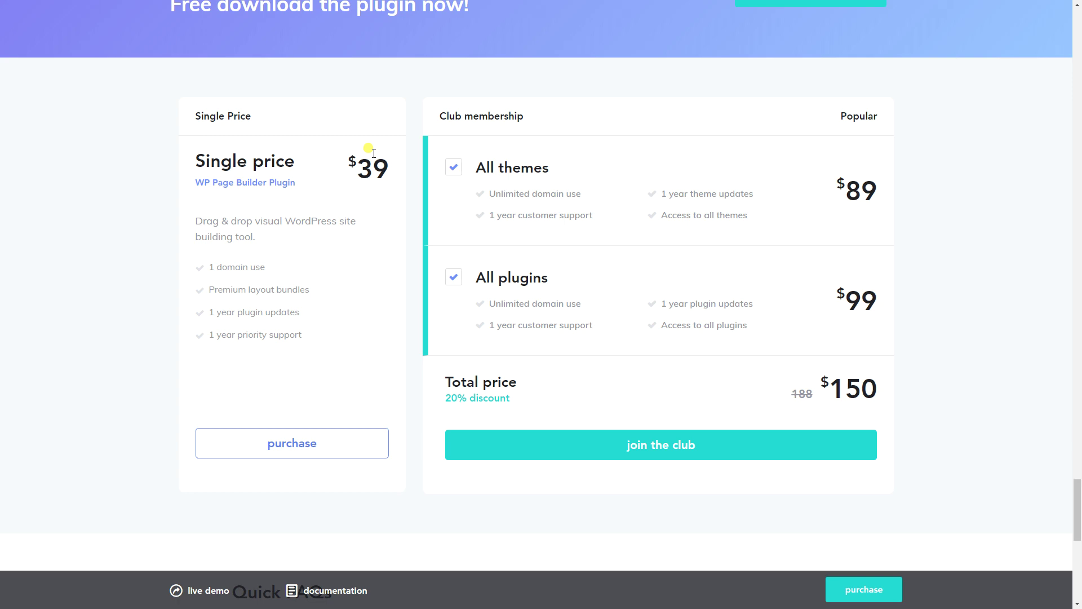
{"action": "scroll", "coordinate": [485, 326], "scroll_direction": "up", "scroll_amount": 10}
{"action": "scroll", "coordinate": [488, 327], "scroll_direction": "up", "scroll_amount": 20}
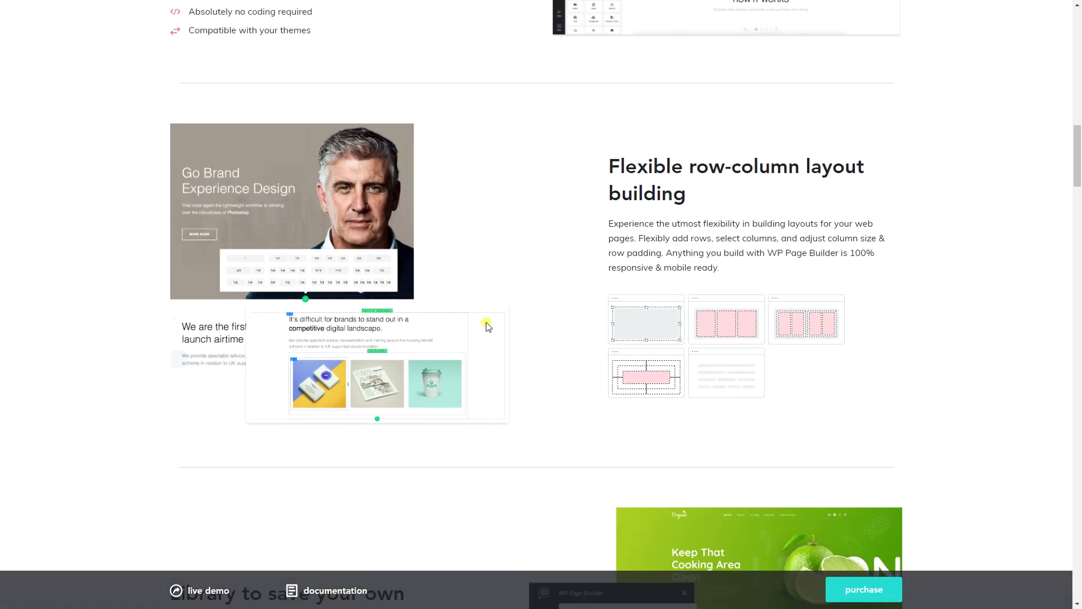
{"action": "scroll", "coordinate": [487, 323], "scroll_direction": "up", "scroll_amount": 15}
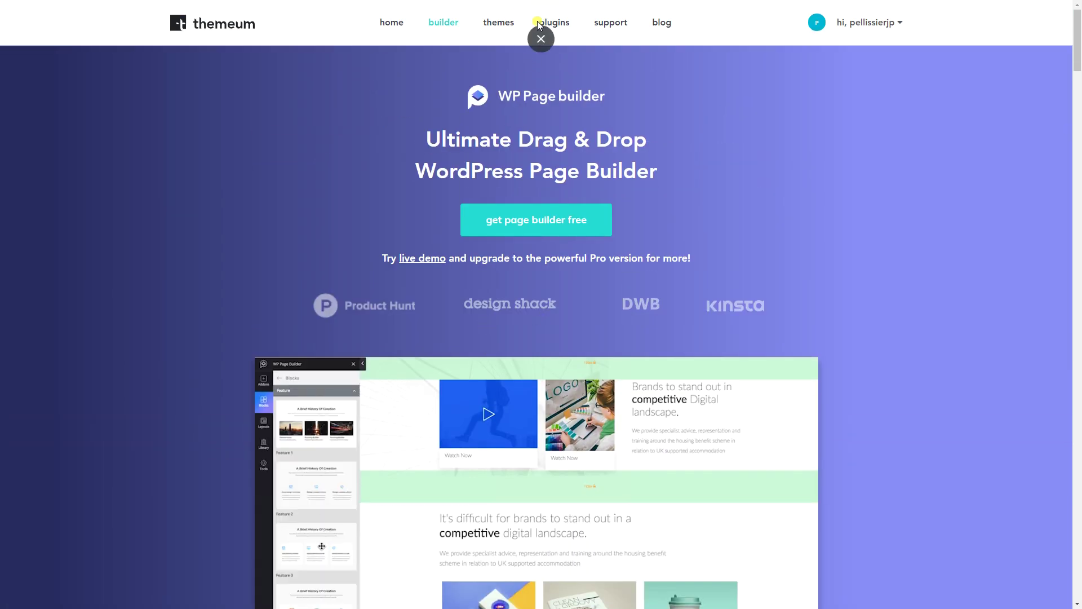
Step: Browse Themeum's WordPress Plugins list again
{"action": "left_click", "coordinate": [541, 23]}
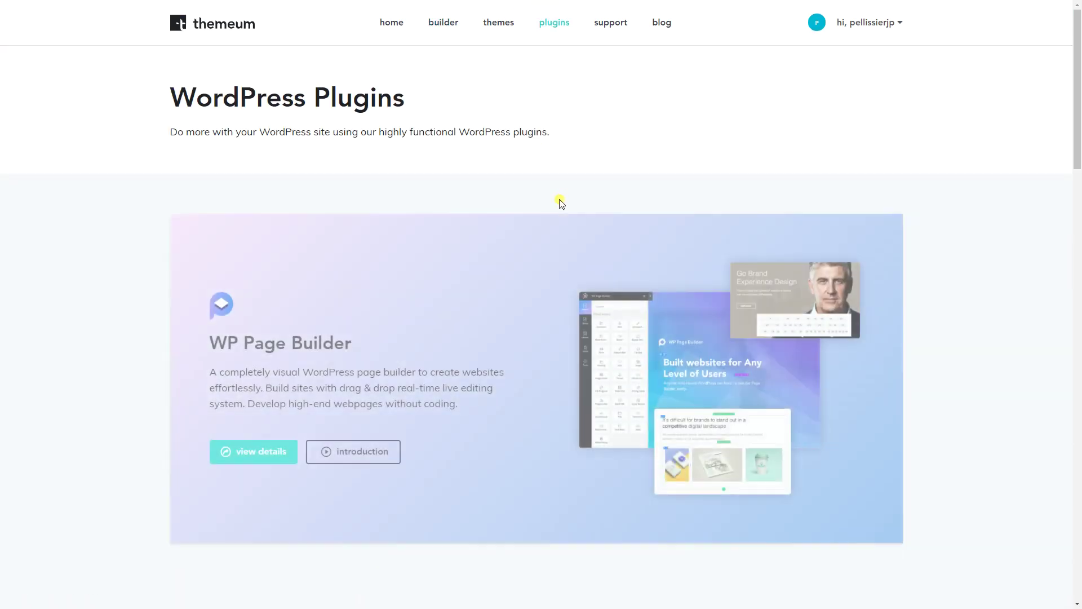
{"action": "scroll", "coordinate": [560, 201], "scroll_direction": "down", "scroll_amount": 18}
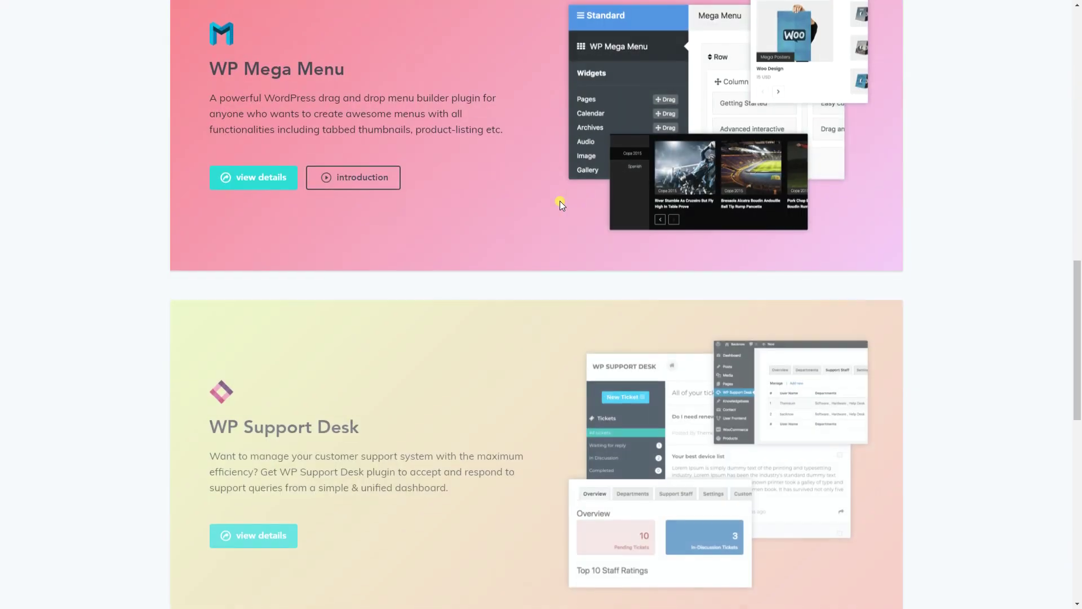
{"action": "scroll", "coordinate": [560, 201], "scroll_direction": "down", "scroll_amount": 7}
{"action": "scroll", "coordinate": [560, 201], "scroll_direction": "up", "scroll_amount": 19}
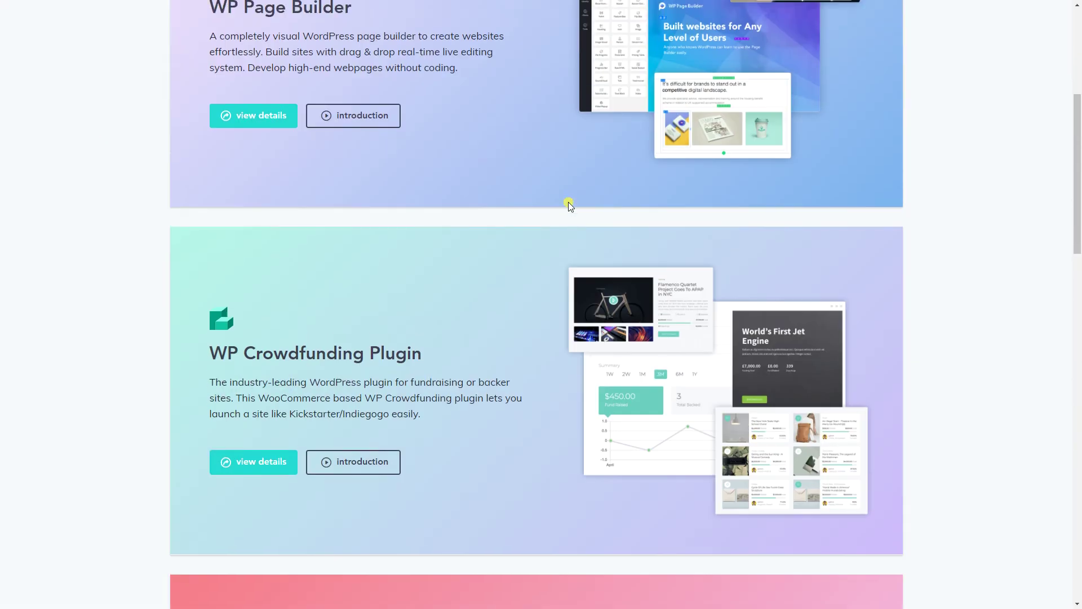
{"action": "scroll", "coordinate": [568, 202], "scroll_direction": "up", "scroll_amount": 6}
{"action": "scroll", "coordinate": [556, 164], "scroll_direction": "down", "scroll_amount": 6}
{"action": "scroll", "coordinate": [556, 165], "scroll_direction": "down", "scroll_amount": 20}
{"action": "scroll", "coordinate": [564, 168], "scroll_direction": "up", "scroll_amount": 16}
{"action": "scroll", "coordinate": [561, 169], "scroll_direction": "up", "scroll_amount": 15}
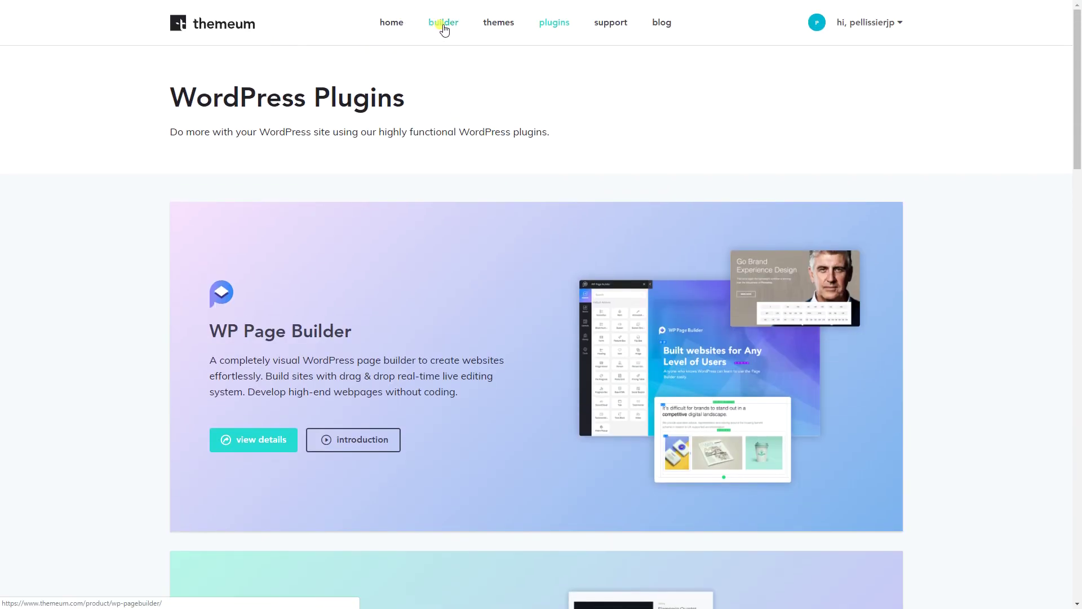
Step: Return to the WP Page Builder product page and revisit its pricing section
{"action": "left_click", "coordinate": [443, 25]}
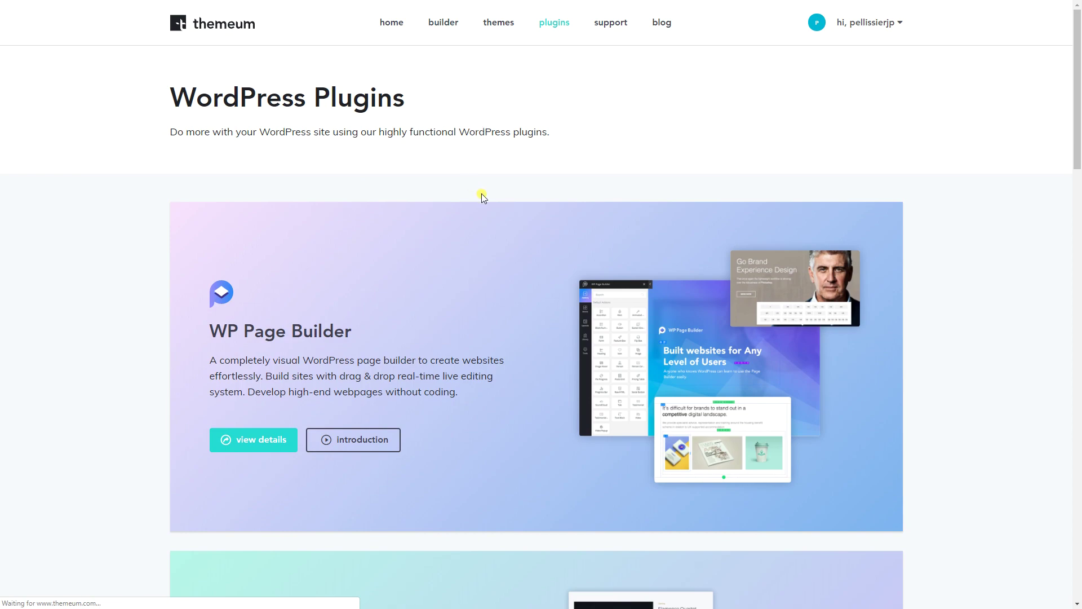
{"action": "scroll", "coordinate": [485, 196], "scroll_direction": "down", "scroll_amount": 20}
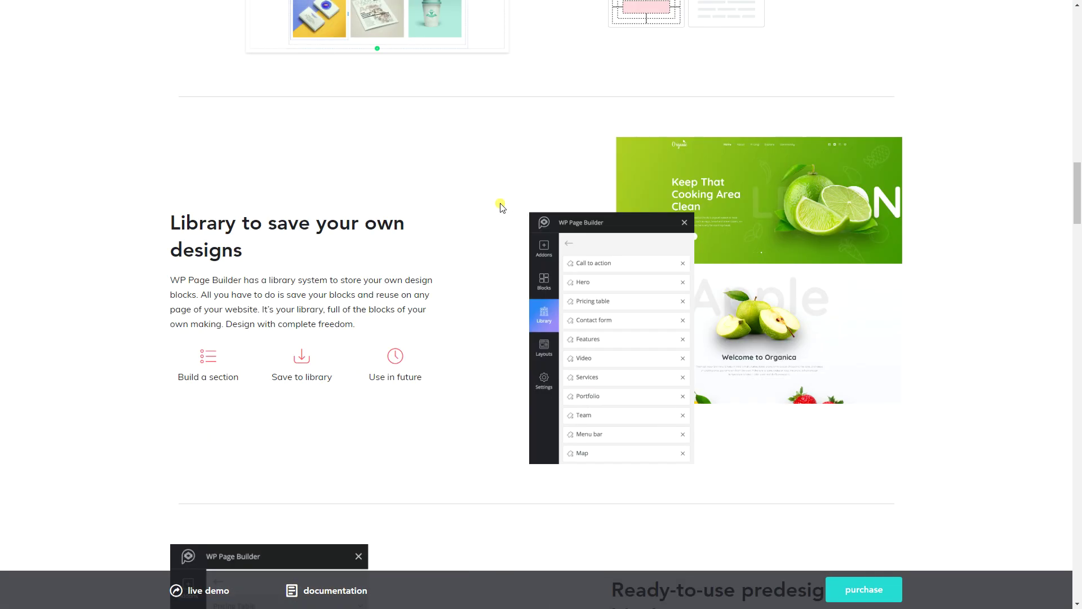
{"action": "scroll", "coordinate": [501, 207], "scroll_direction": "down", "scroll_amount": 20}
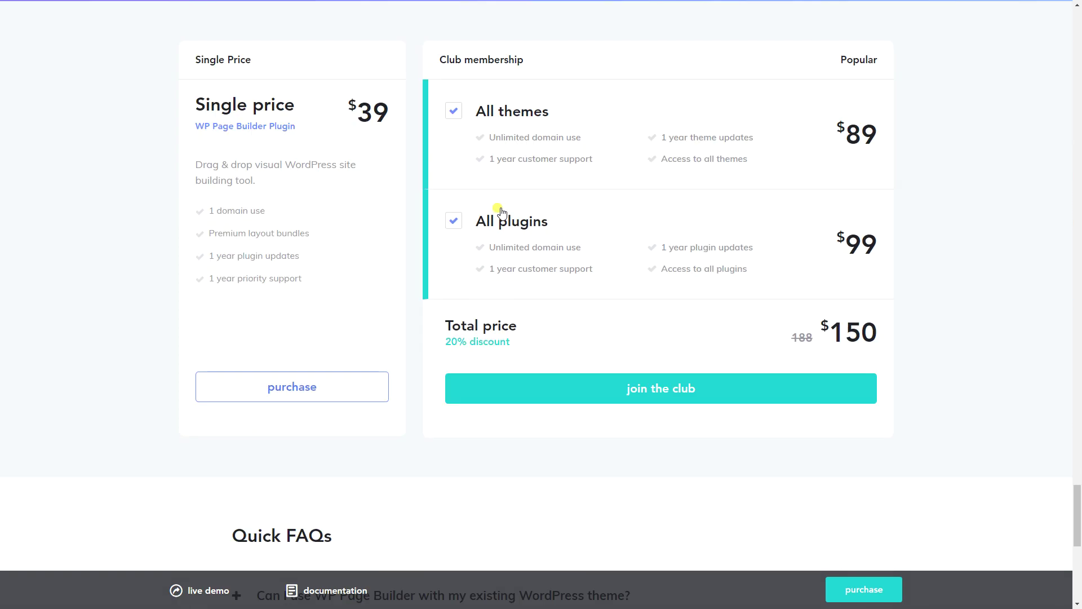
{"action": "scroll", "coordinate": [677, 293], "scroll_direction": "up", "scroll_amount": 1}
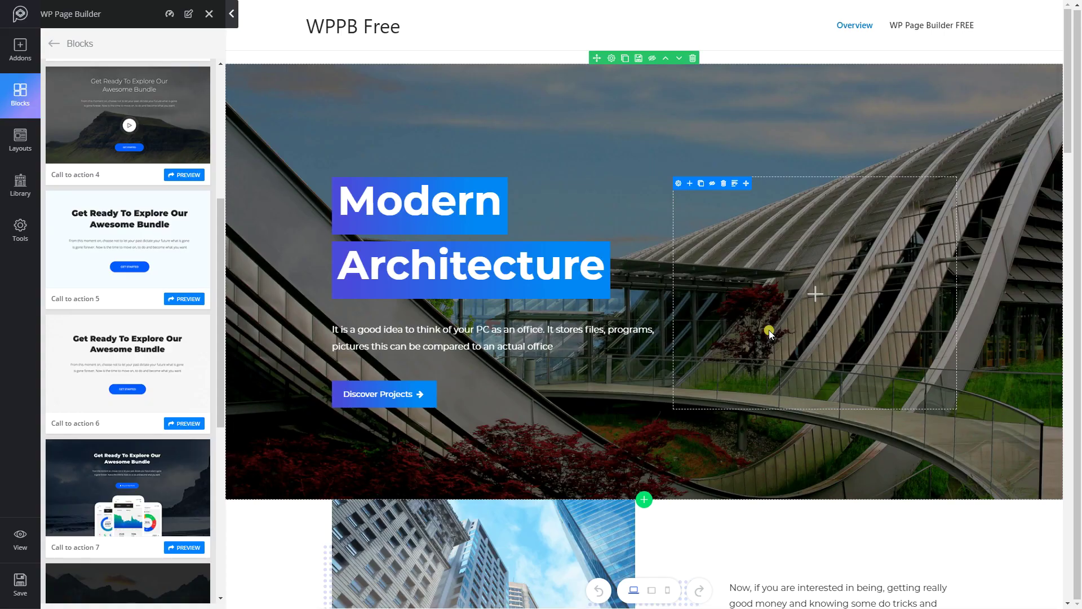
Step: Show the addon elements list, then bring up the 20 Layout Bundles gallery
{"action": "left_click", "coordinate": [23, 50]}
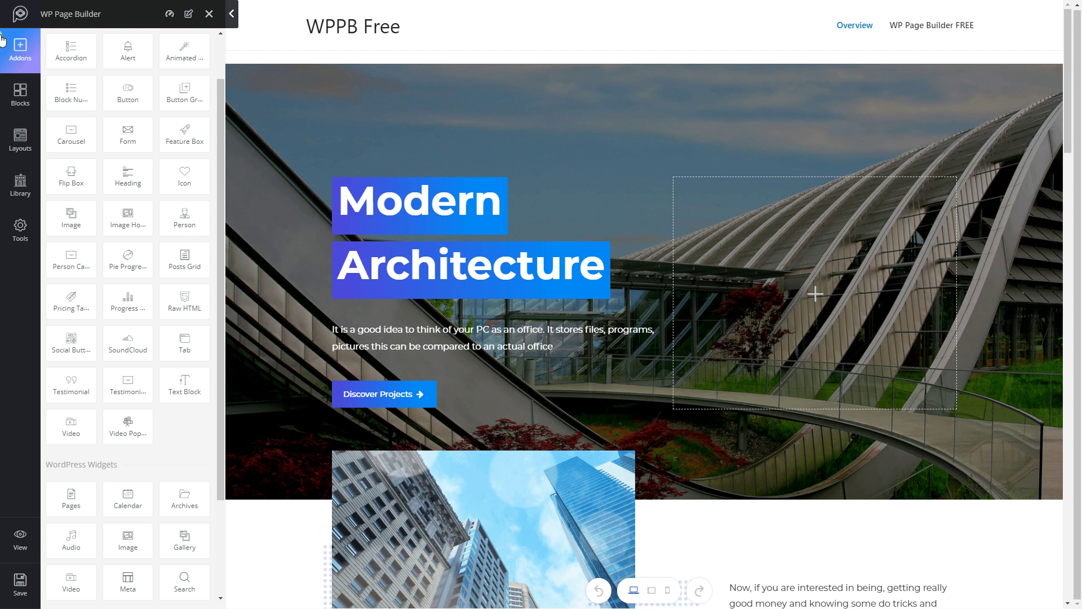
{"action": "left_click", "coordinate": [20, 138]}
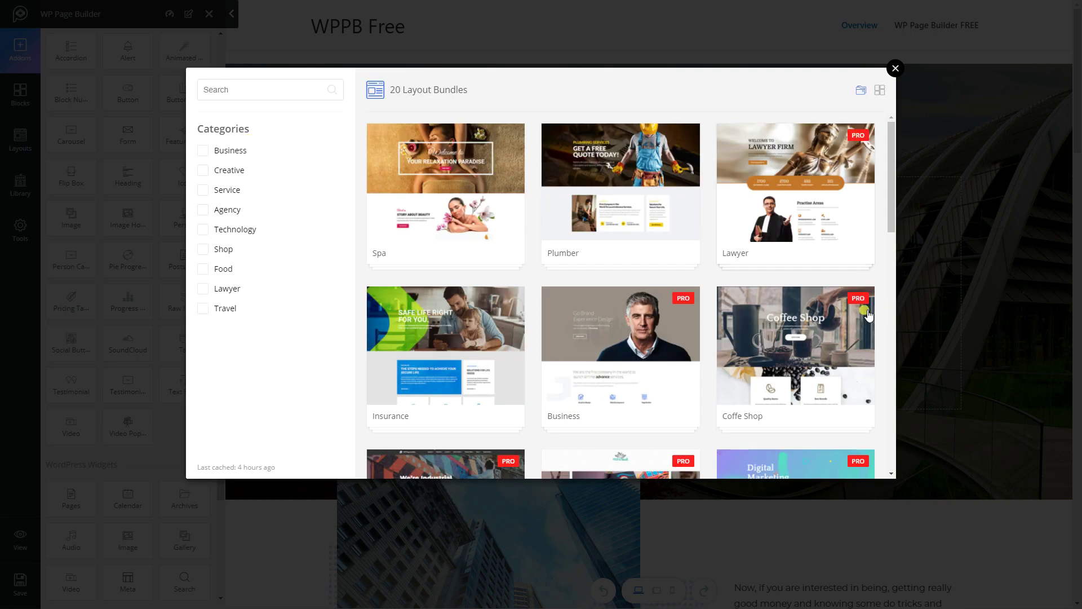
{"action": "scroll", "coordinate": [684, 309], "scroll_direction": "down", "scroll_amount": 5}
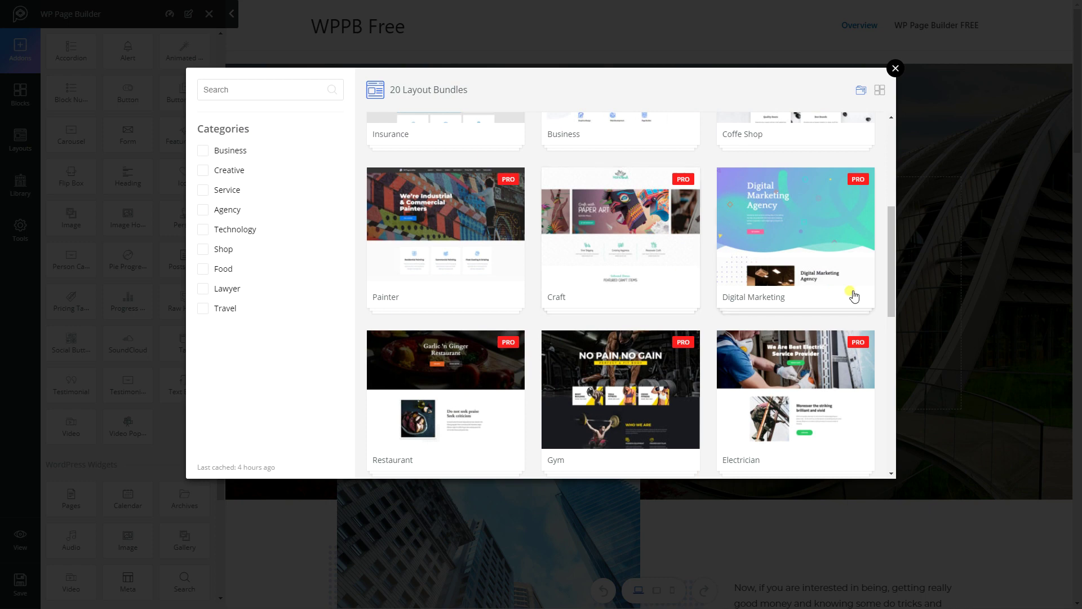
{"action": "scroll", "coordinate": [681, 341], "scroll_direction": "down", "scroll_amount": 1}
{"action": "scroll", "coordinate": [681, 341], "scroll_direction": "down", "scroll_amount": 4}
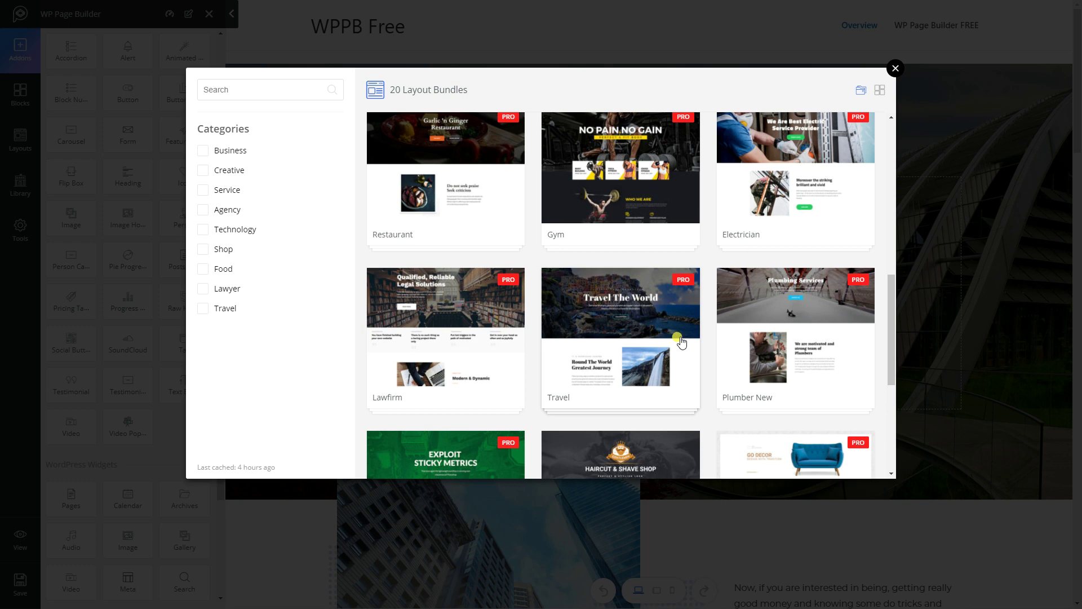
Step: Close the Layout Bundles gallery to reveal the addons list and Modern Architecture page
{"action": "left_click", "coordinate": [895, 68]}
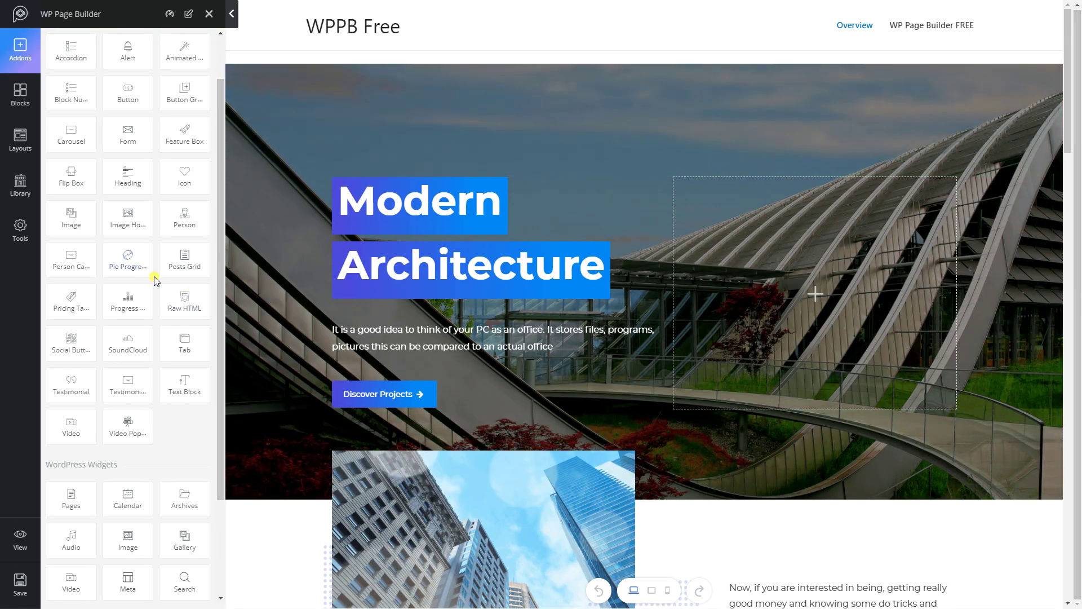